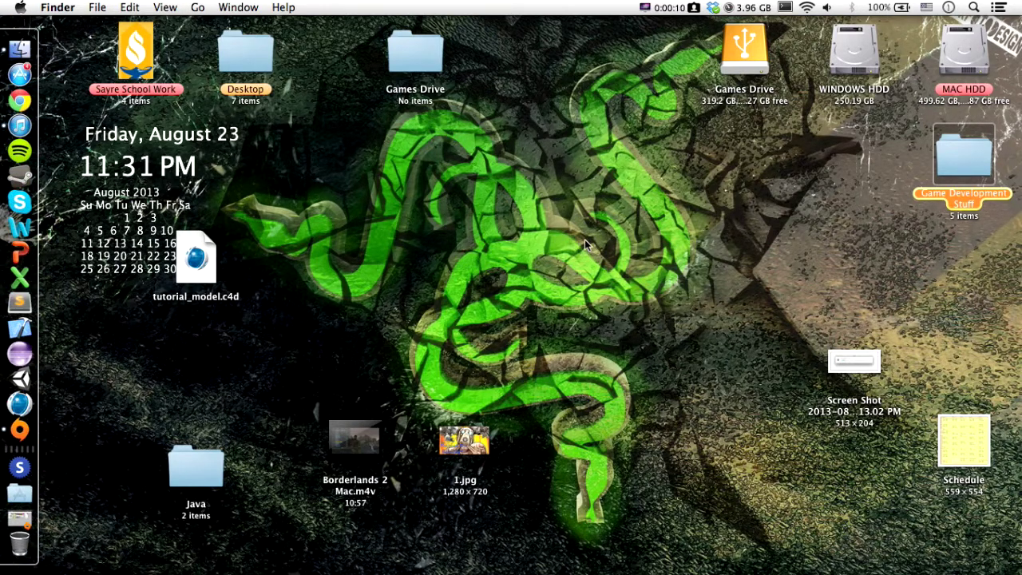
key(alt+space)
text(sket)
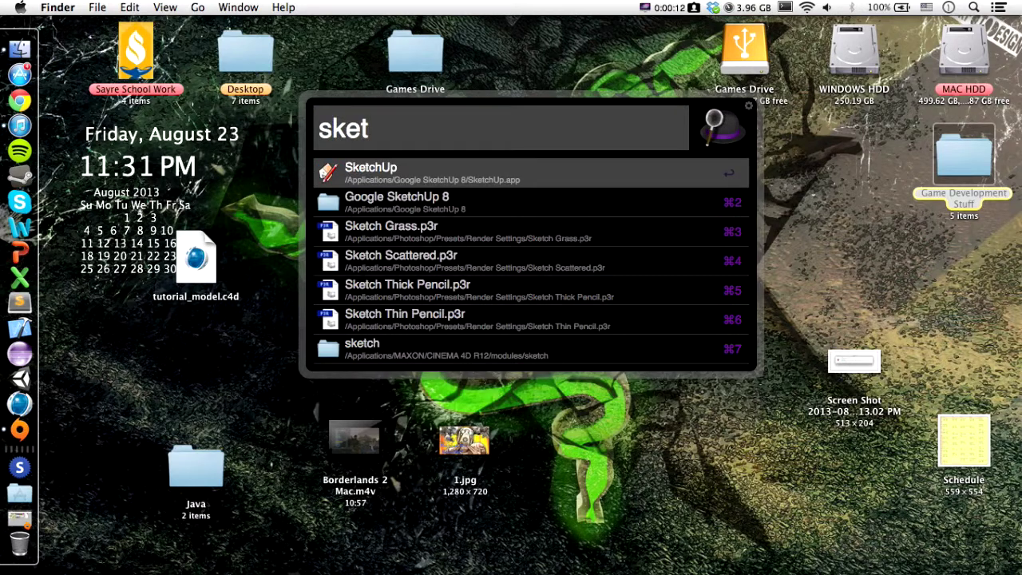
key(Return)
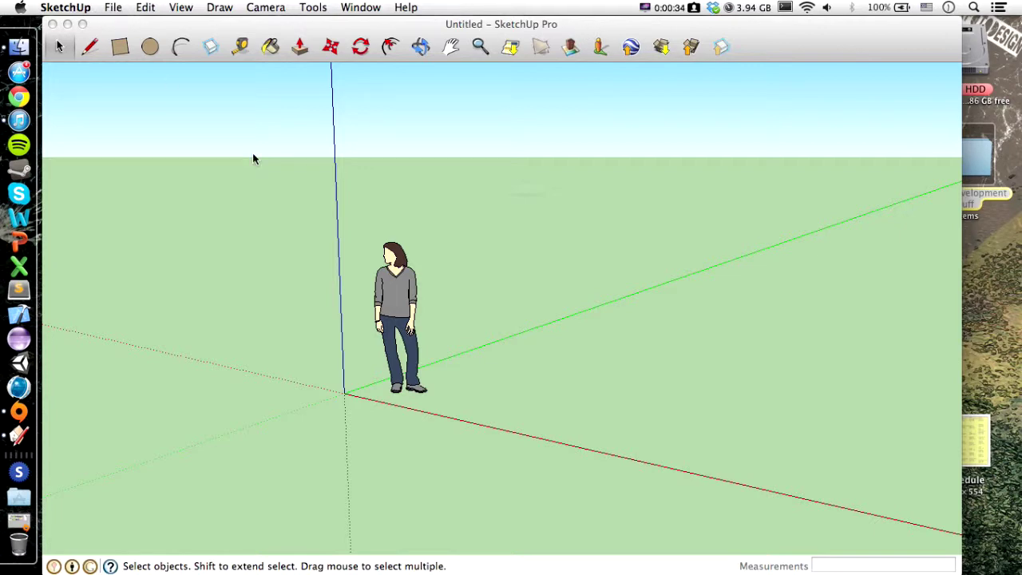
key(super+alt+Escape)
key(Return)
key(Return)
key(Escape)
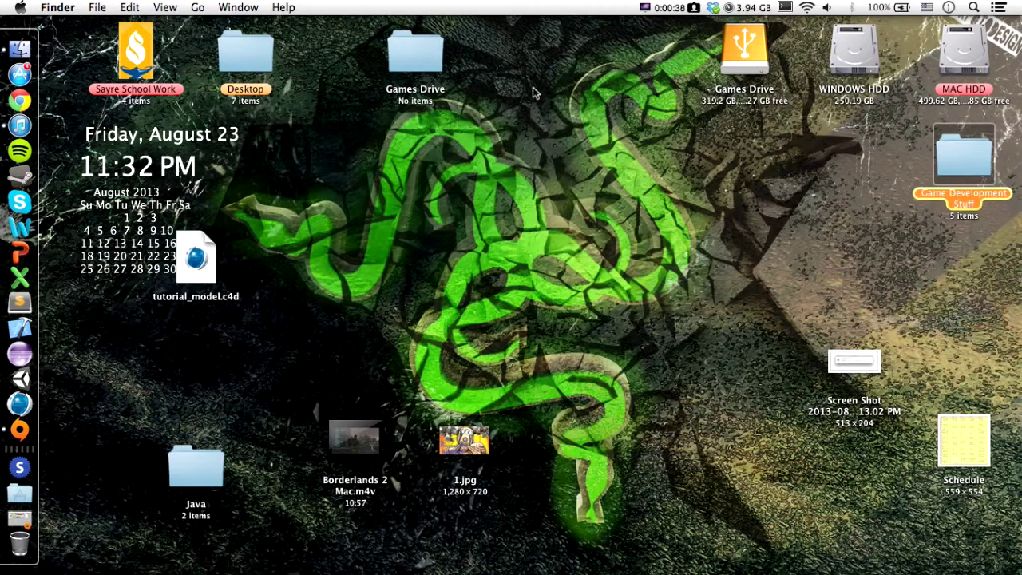
Launch SketchUp from the application launcher.
key(alt+space)
text(sket)
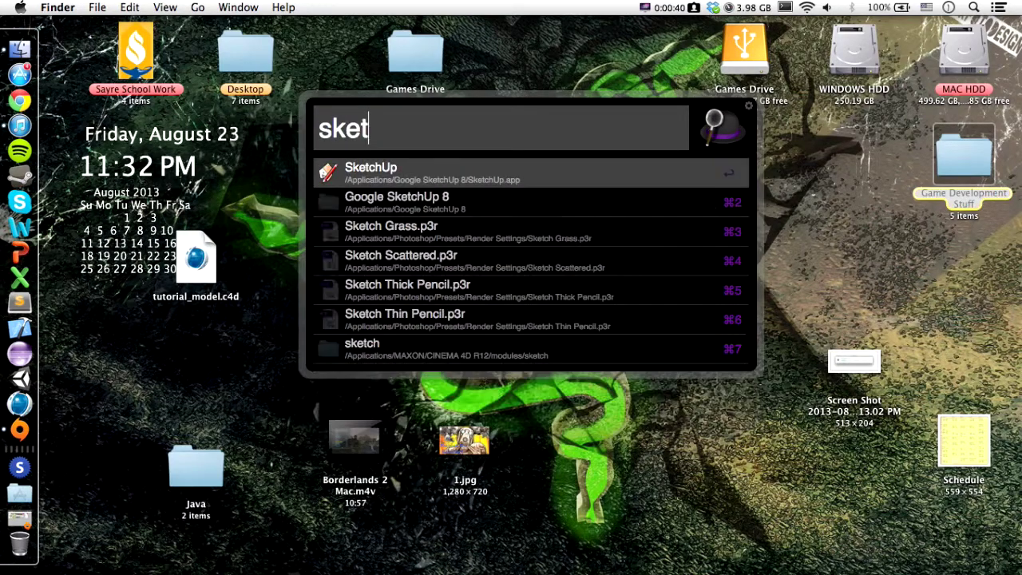
key(Return)
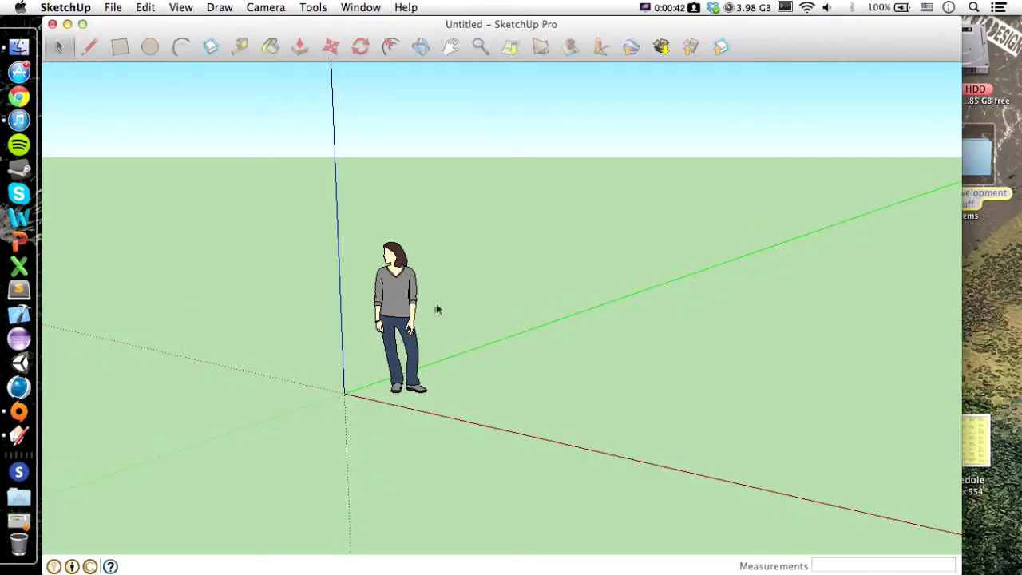
Delete the default human figure from the new model.
click(529, 229)
click(415, 297)
key(Delete)
Draw a rectangle on the ground plane starting at the origin, about 71' long along the red axis.
middle_drag(433, 324, 415, 358)
middle_drag(368, 383, 388, 413)
middle_drag(337, 477, 445, 336)
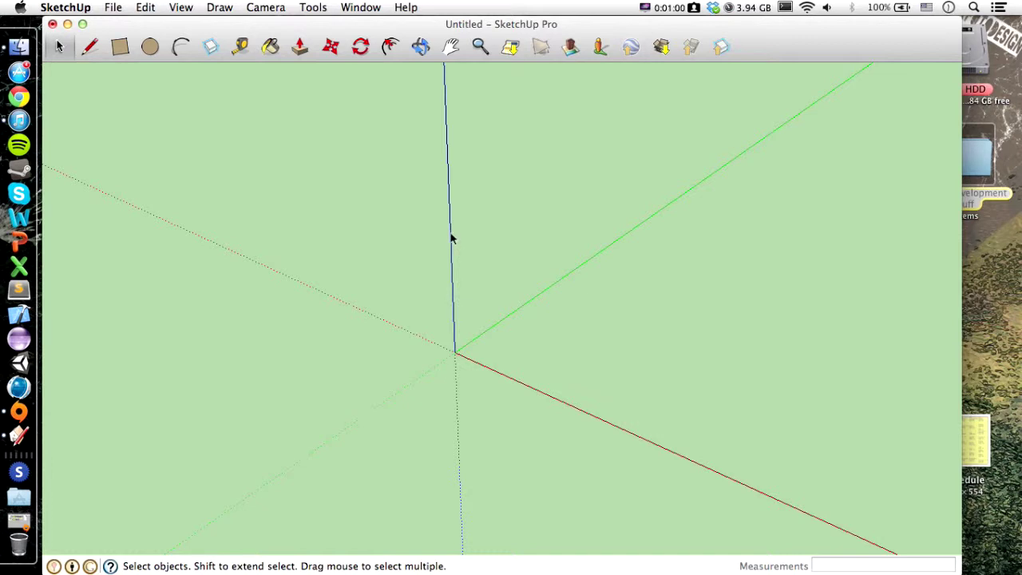
drag(455, 288, 872, 552)
drag(505, 170, 416, 102)
click(121, 47)
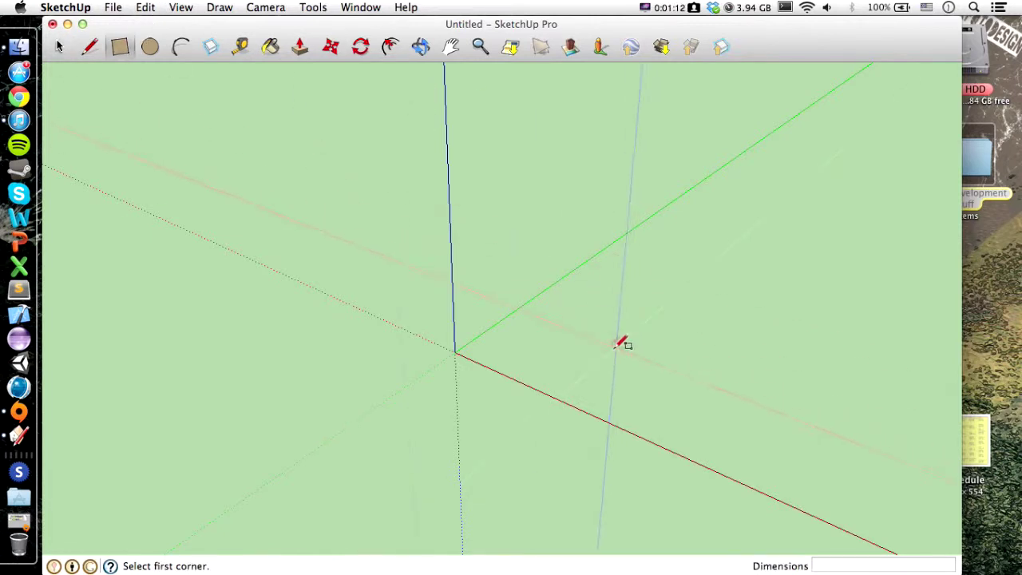
click(455, 350)
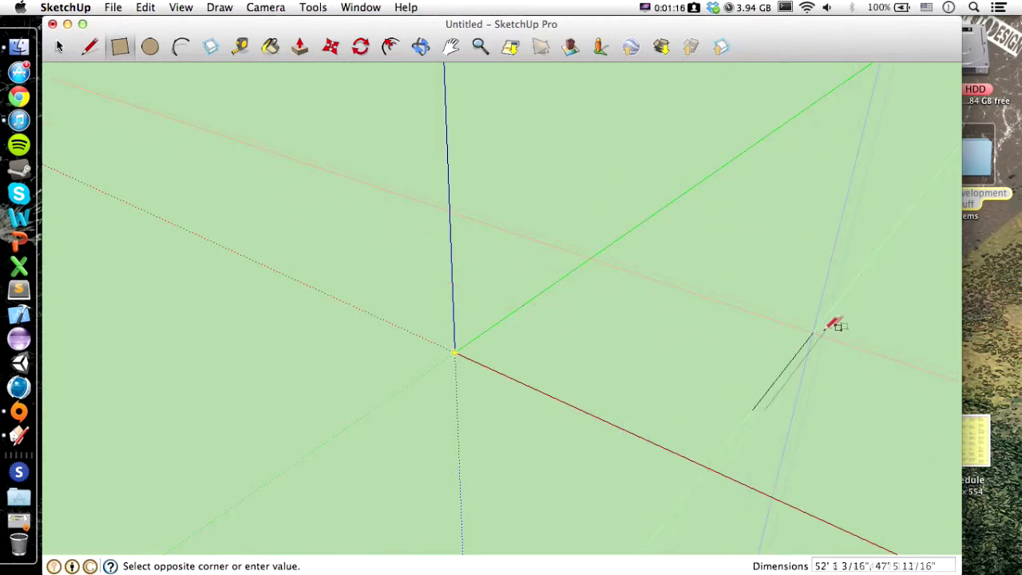
click(935, 318)
Extrude the ground rectangle upward into a box about 42' high with Push/Pull.
middle_drag(697, 245, 540, 197)
click(300, 48)
click(535, 298)
middle_drag(556, 92, 628, 279)
click(628, 279)
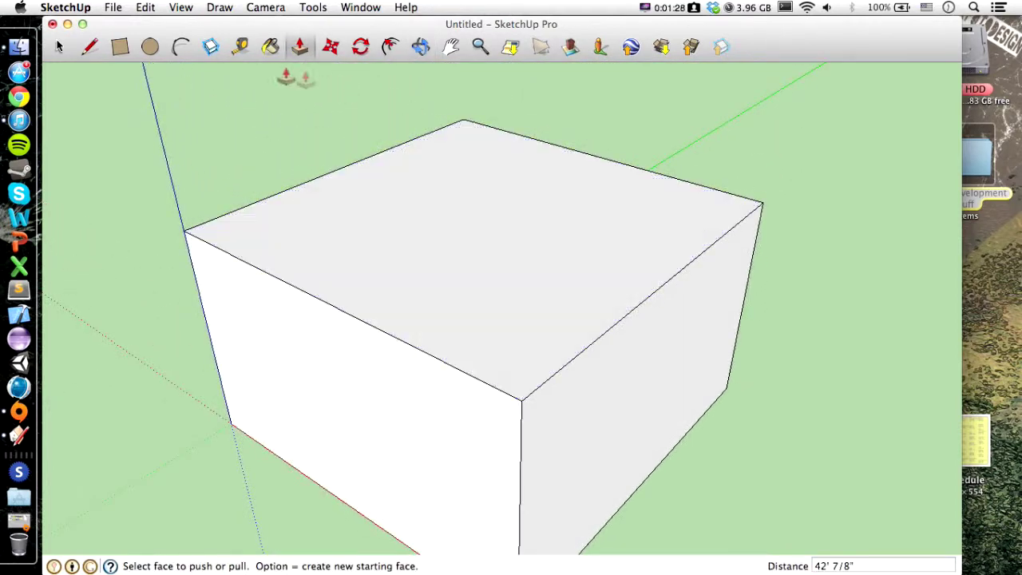
Draw a line parallel to the red axis across the box's upper face, joining the midpoints of its opposite edges.
click(90, 48)
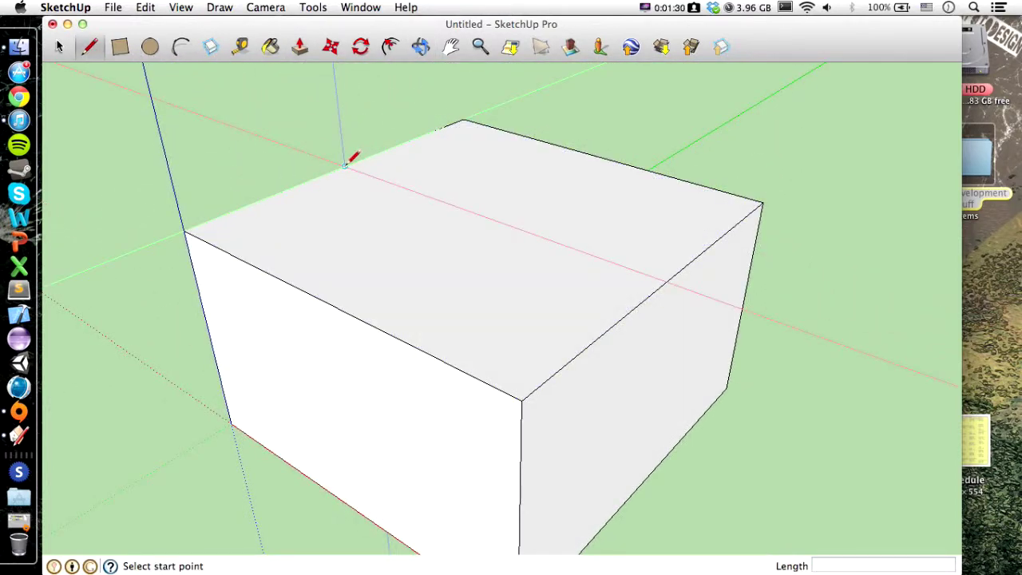
click(344, 166)
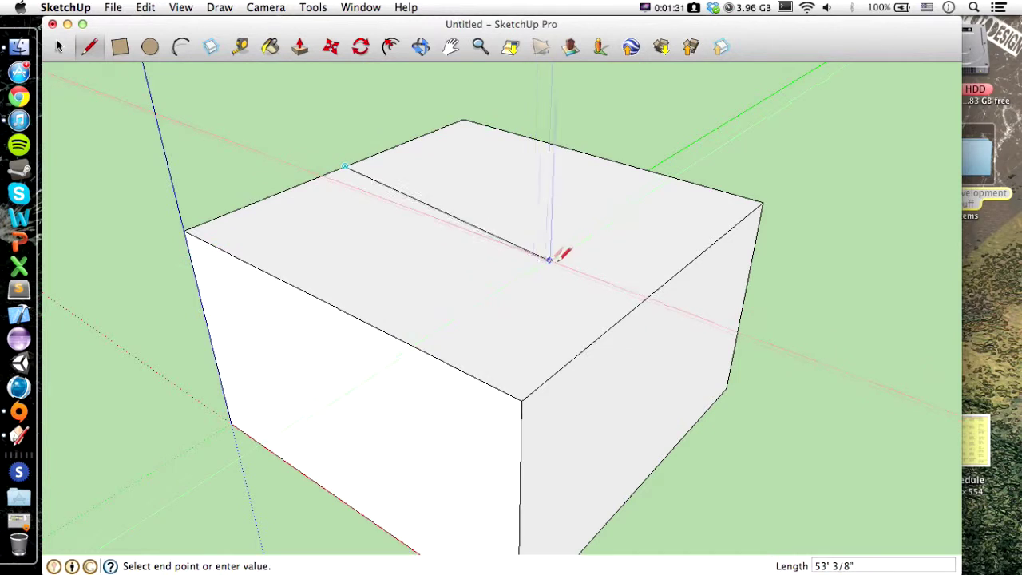
click(667, 280)
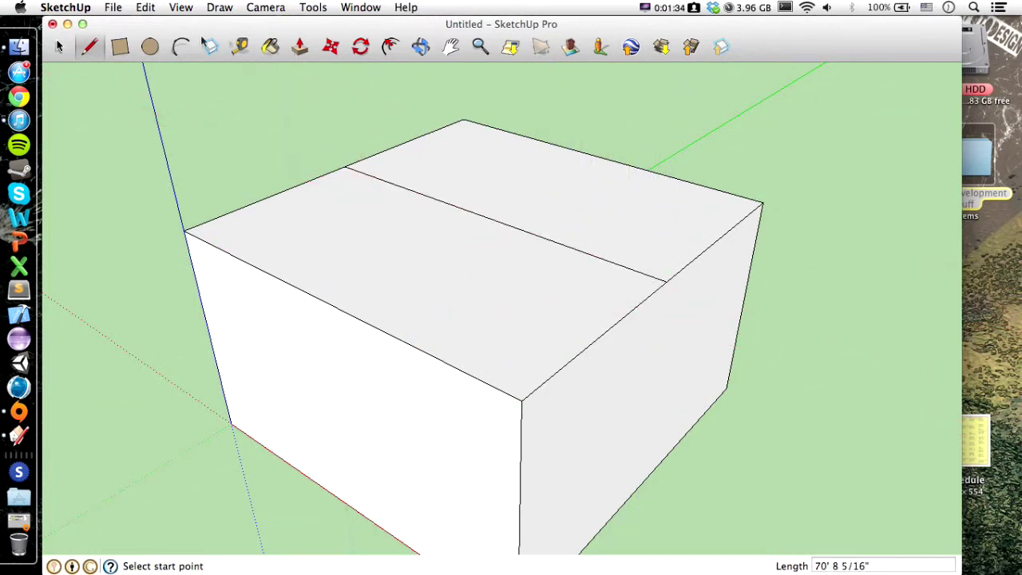
click(59, 47)
click(465, 212)
click(300, 47)
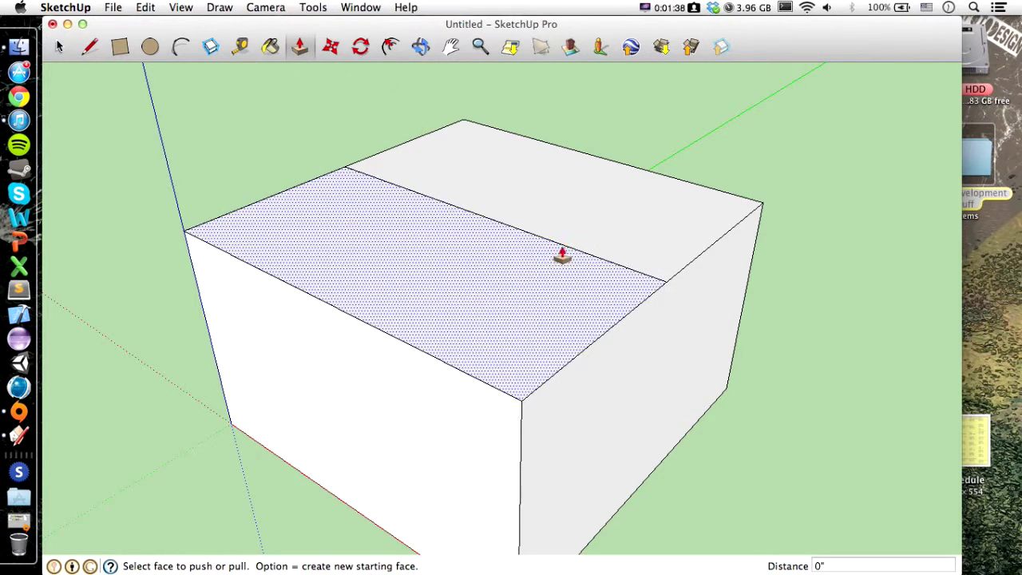
Move the dividing line on the upper face about 21' straight up to form a gabled roof.
click(58, 46)
click(666, 282)
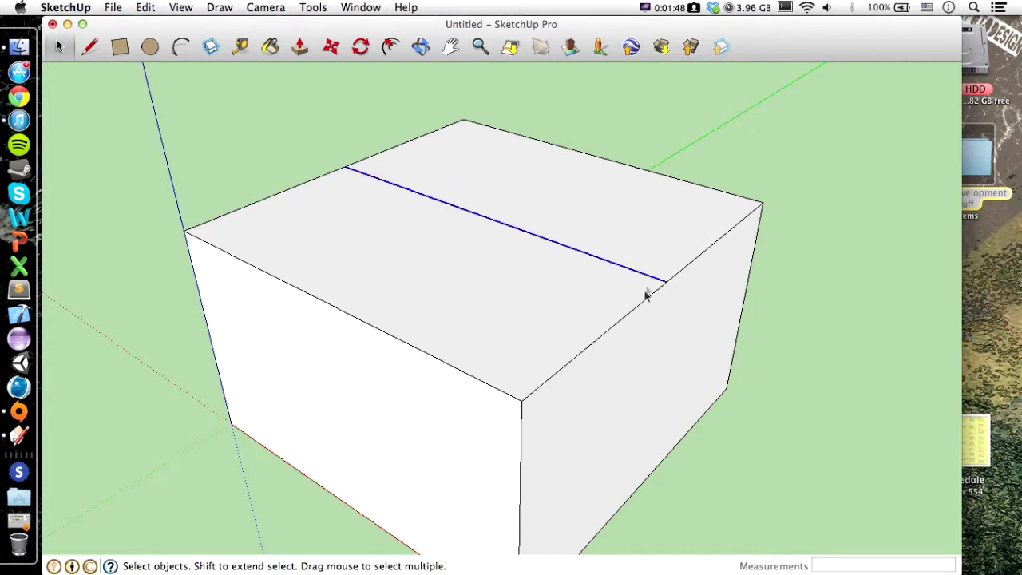
click(330, 47)
click(315, 416)
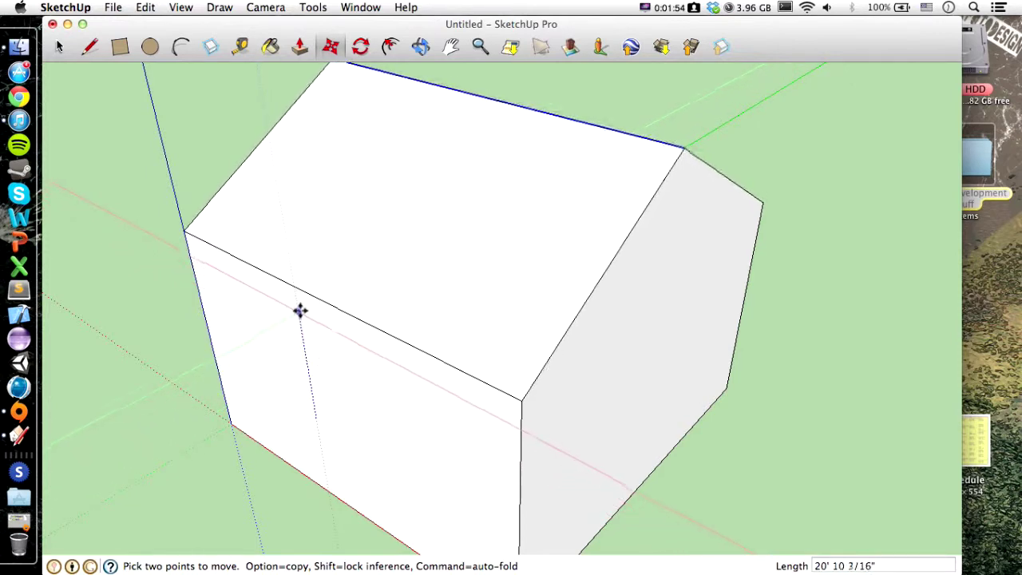
click(298, 299)
Paint both gable ends and both roof slopes of the house solid blue with a swatch from the Colors library.
middle_drag(556, 253, 577, 438)
key(m)
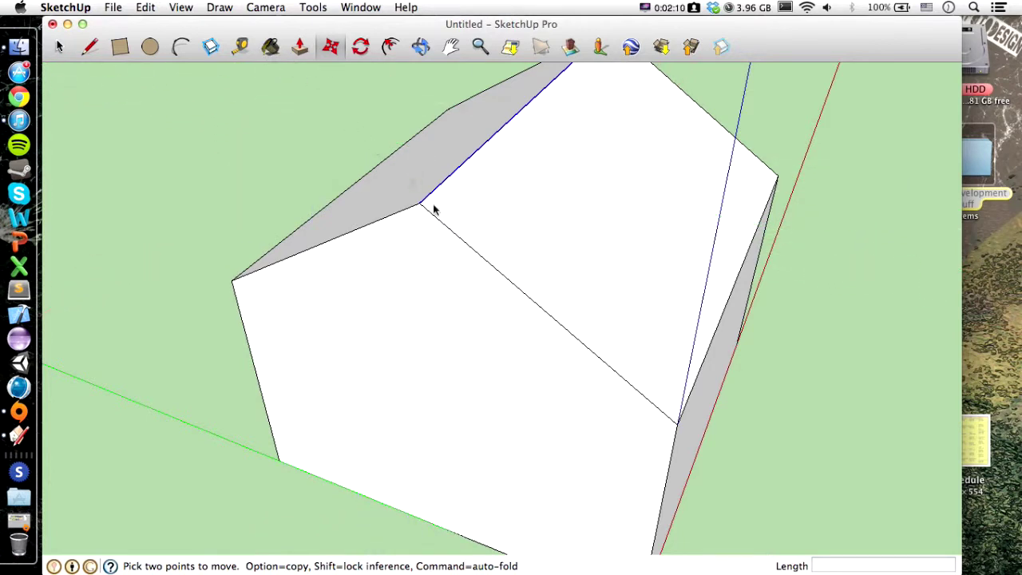
key(b)
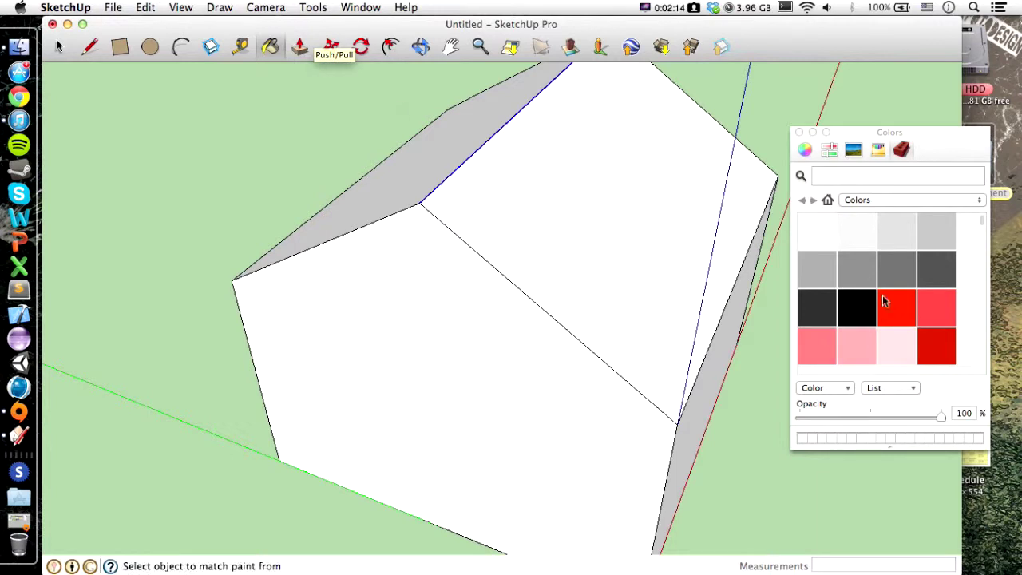
click(868, 206)
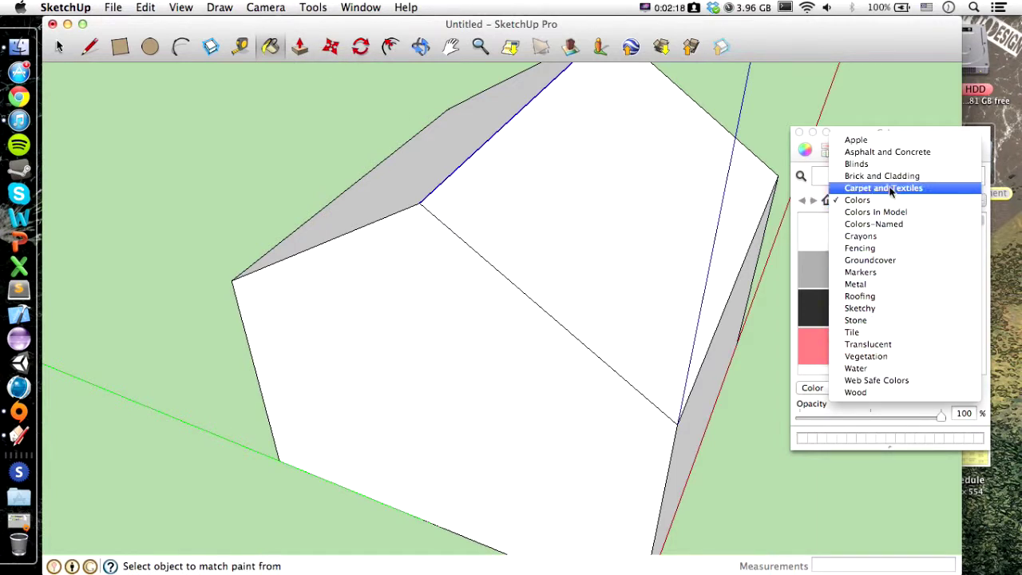
click(860, 200)
click(858, 306)
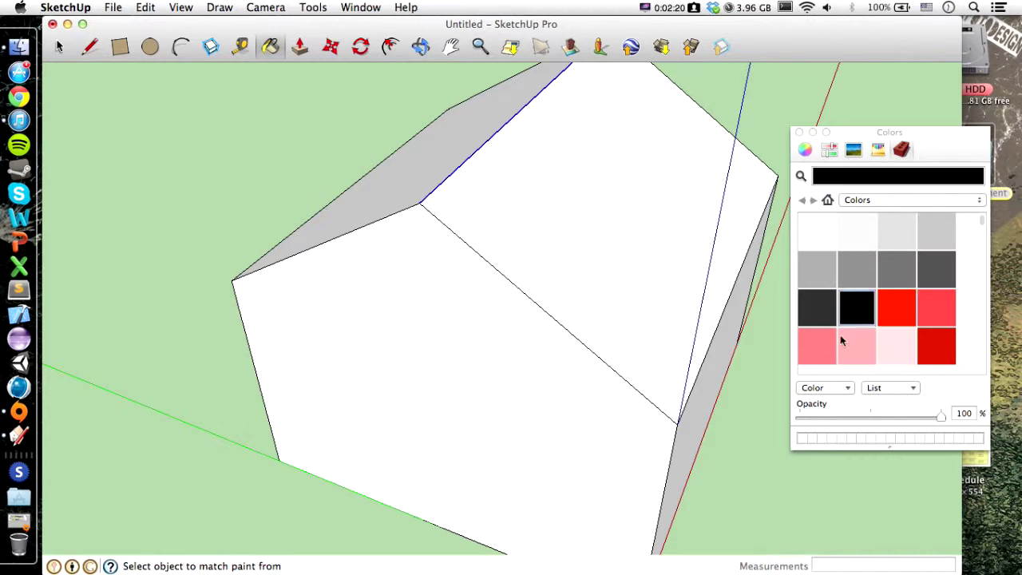
scroll(914, 313, down, 10)
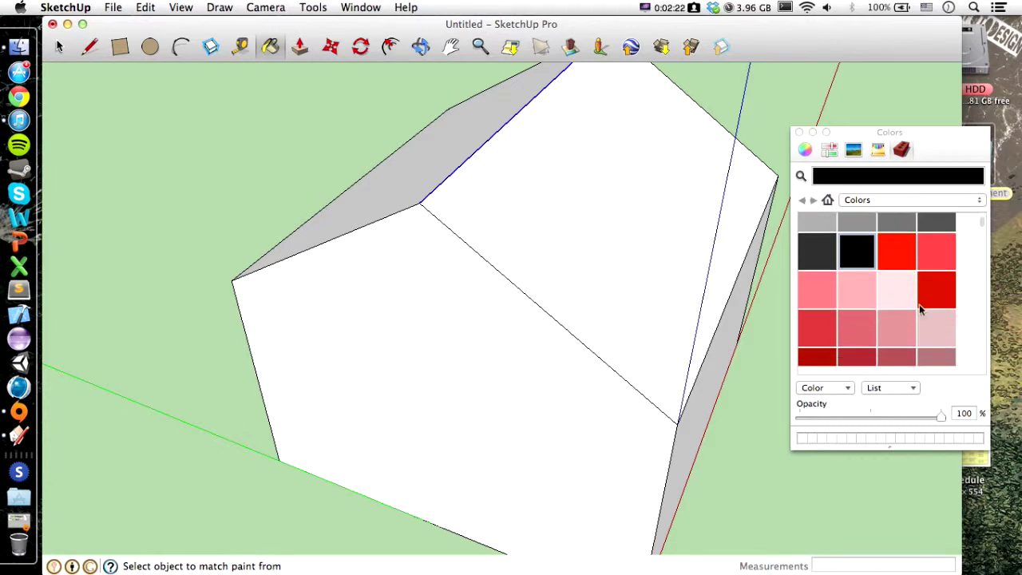
scroll(914, 315, down, 10)
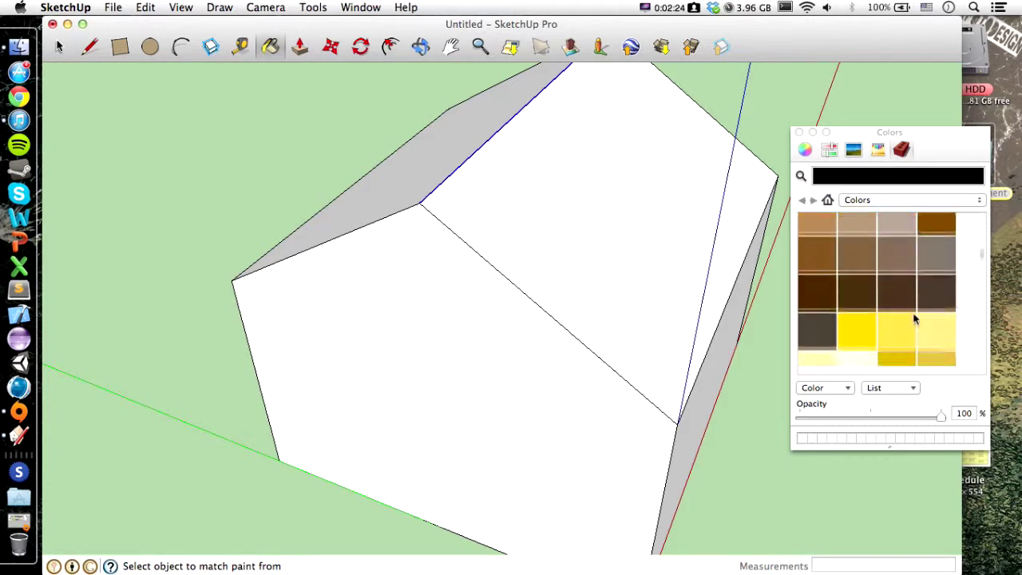
scroll(910, 315, down, 10)
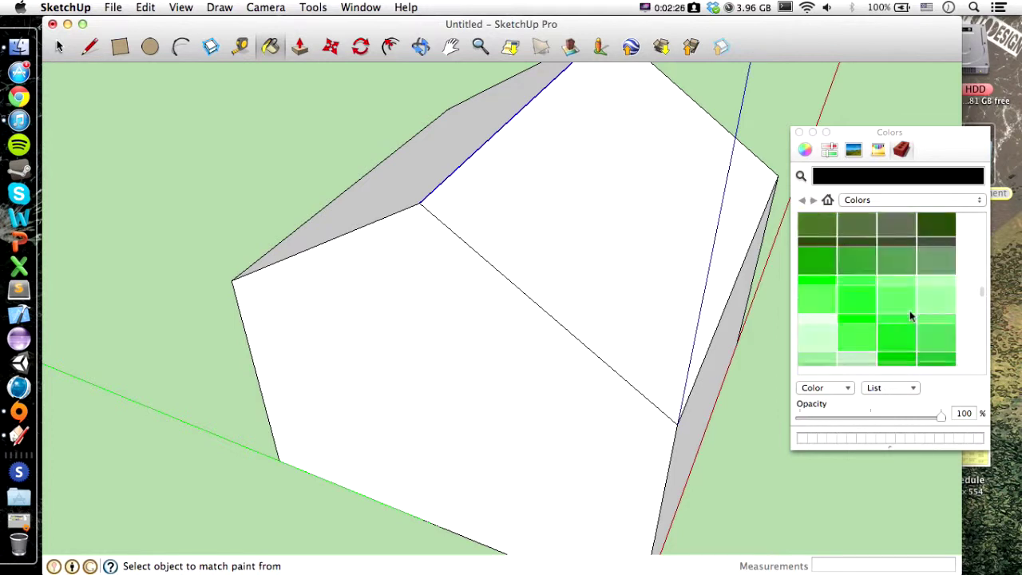
scroll(911, 318, down, 2)
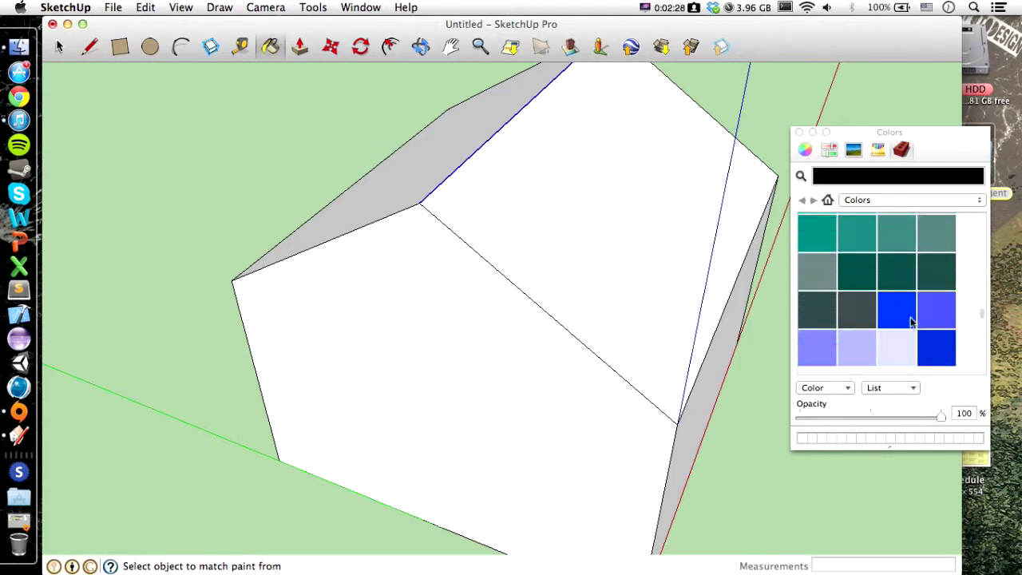
click(908, 317)
click(439, 329)
click(543, 264)
click(435, 150)
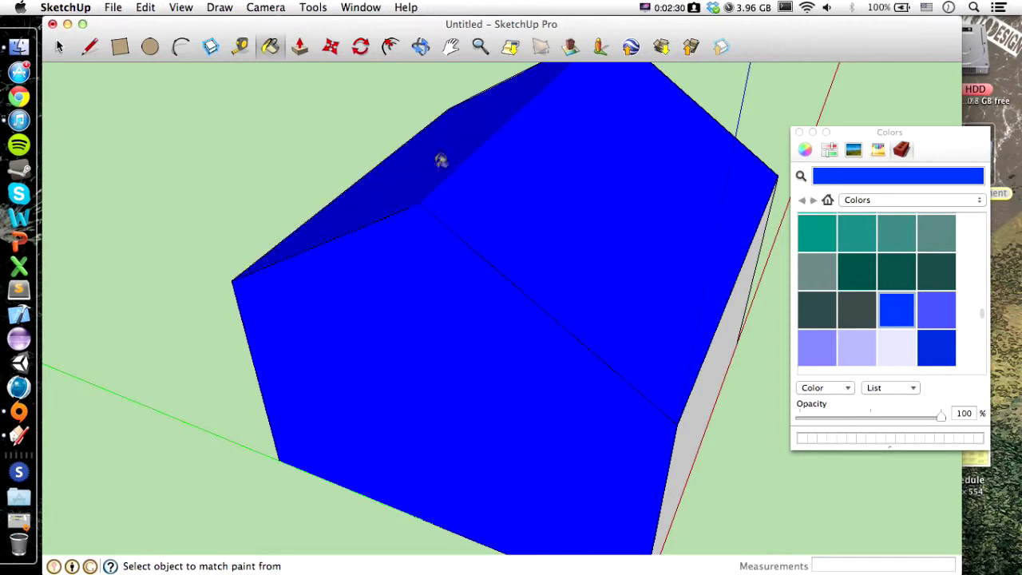
mouse_move(736, 124)
middle_down()
mouse_move(672, 148)
mouse_move(570, 141)
mouse_move(471, 80)
mouse_move(262, 42)
mouse_move(705, 209)
middle_up()
click(707, 212)
Paint the two remaining side walls of the house bright green, and close the Colors window.
scroll(912, 284, up, 3)
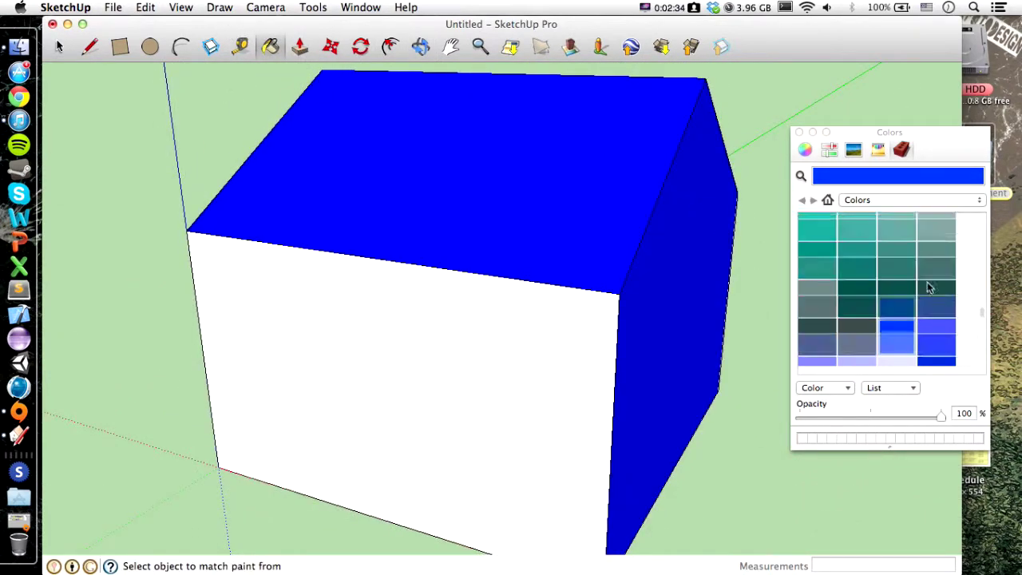
scroll(909, 283, up, 3)
click(901, 337)
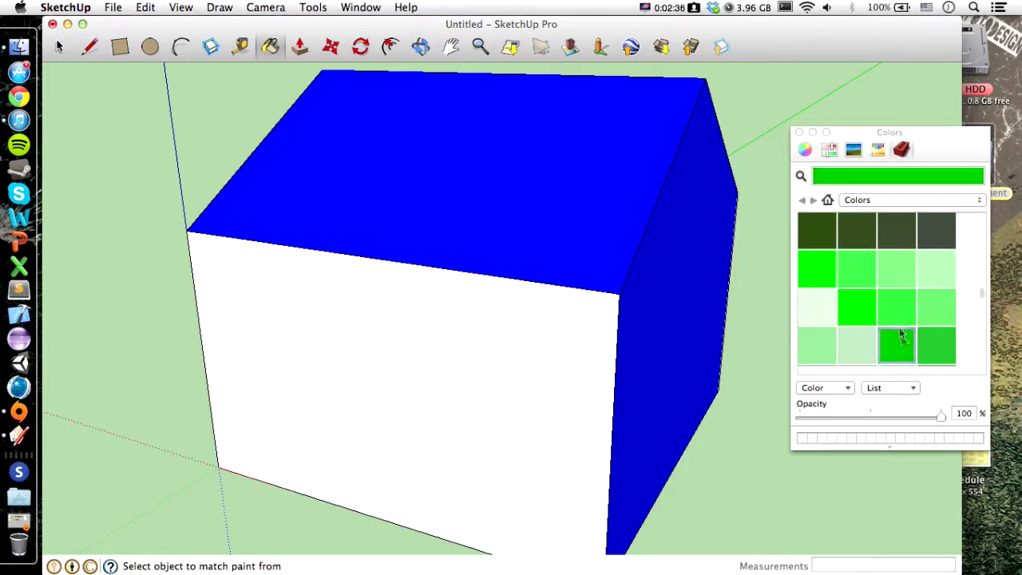
click(856, 305)
click(575, 334)
middle_drag(754, 255, 358, 264)
click(599, 276)
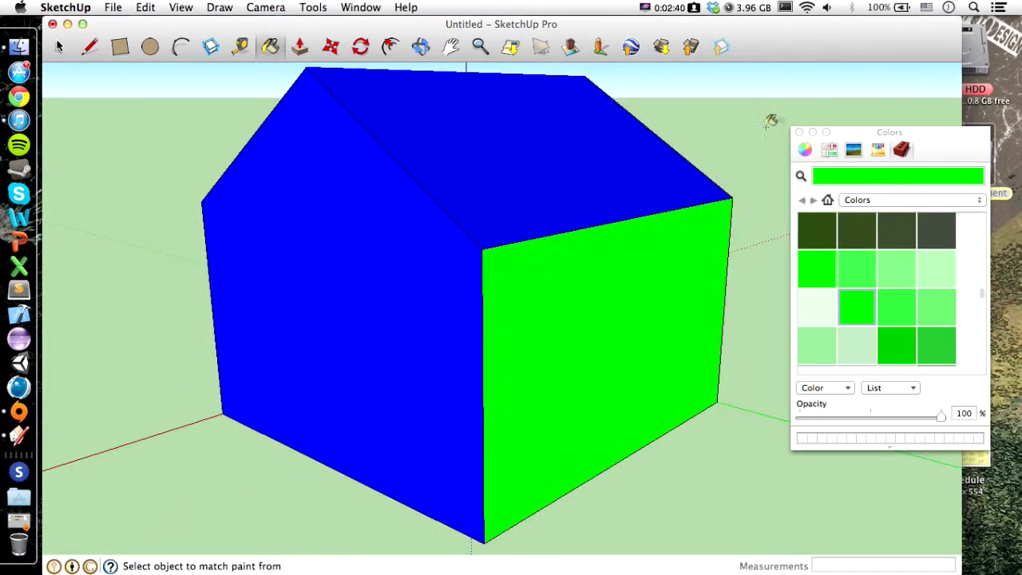
click(799, 131)
mouse_move(680, 288)
middle_down()
mouse_move(675, 114)
mouse_move(684, 76)
mouse_move(713, 354)
mouse_move(332, 266)
mouse_move(679, 289)
mouse_move(874, 259)
middle_up()
mouse_move(472, 336)
middle_down()
mouse_move(691, 328)
mouse_move(782, 360)
mouse_move(888, 353)
middle_up()
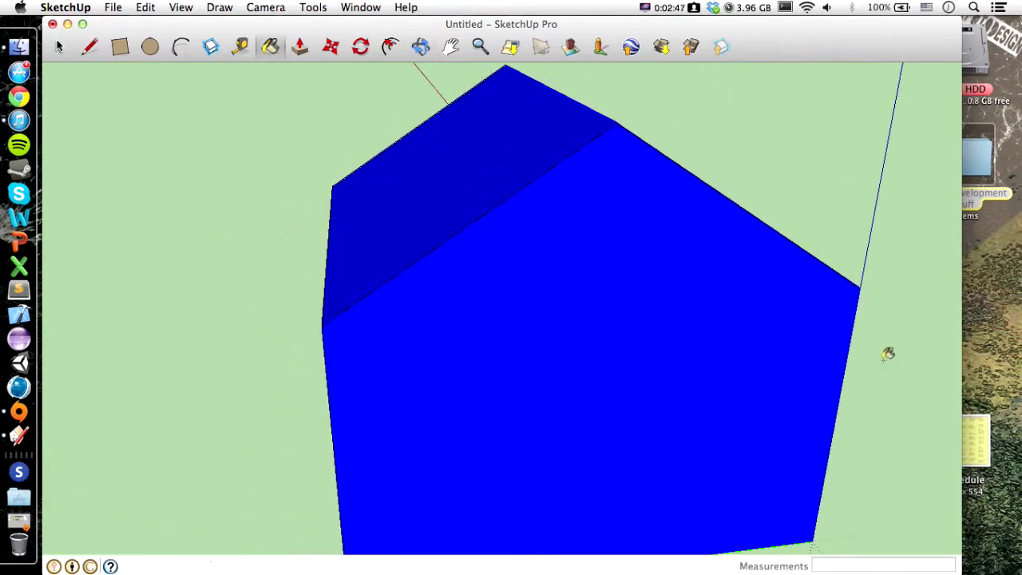
Begin a 3D model export of the house with FBX File (*.fbx) as the format.
click(122, 10)
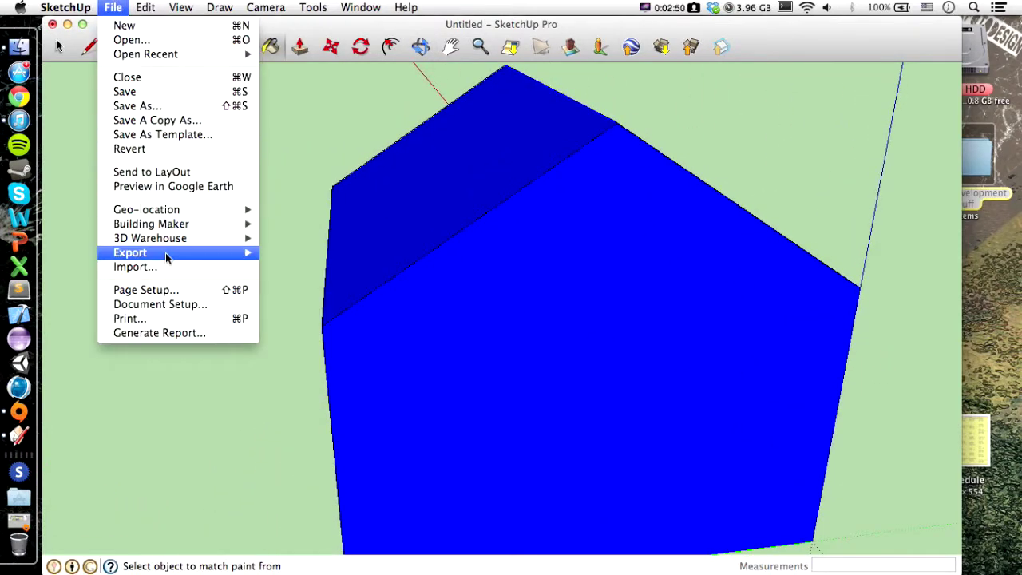
mouse_move(168, 253)
click(297, 251)
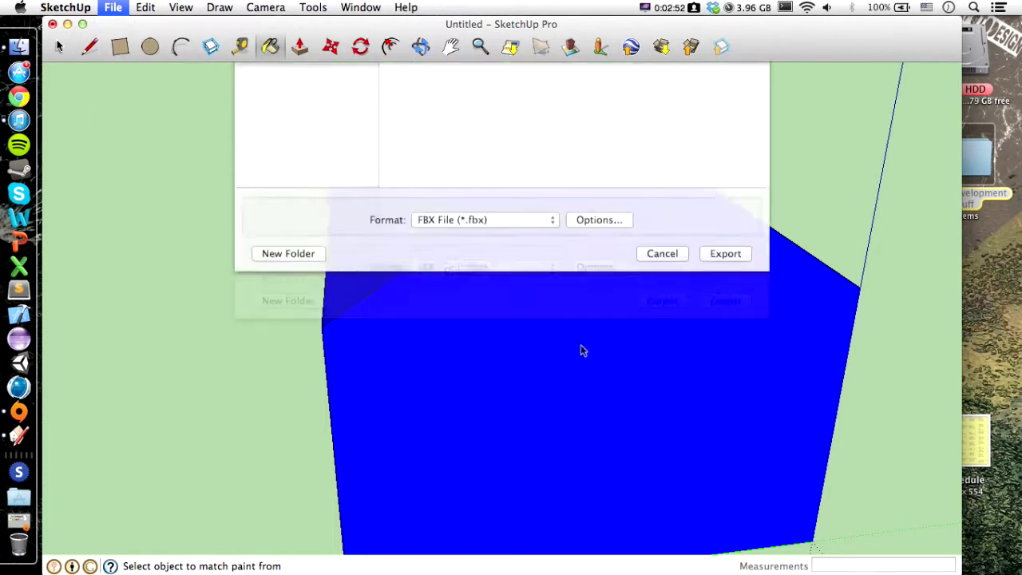
click(449, 348)
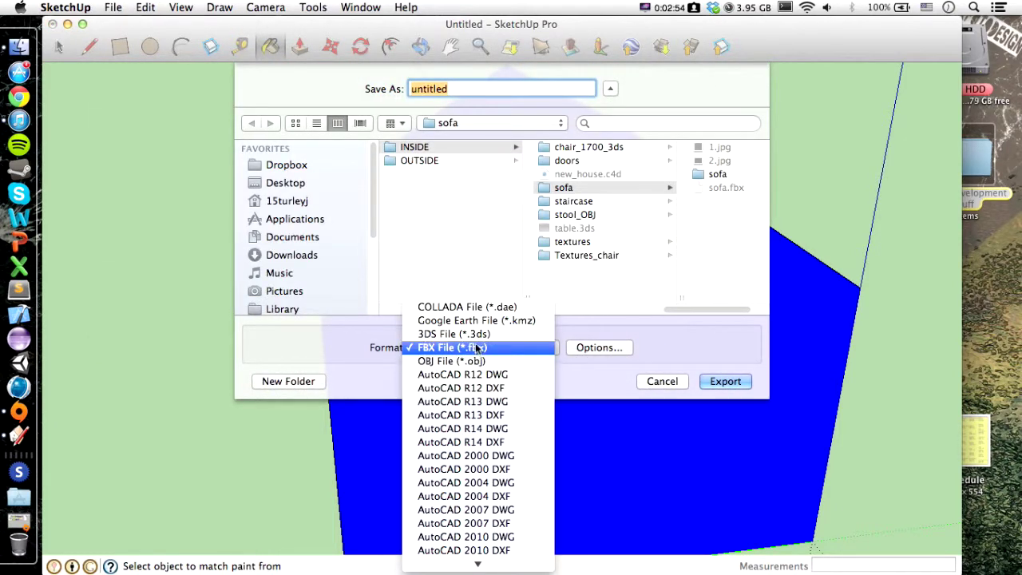
click(450, 351)
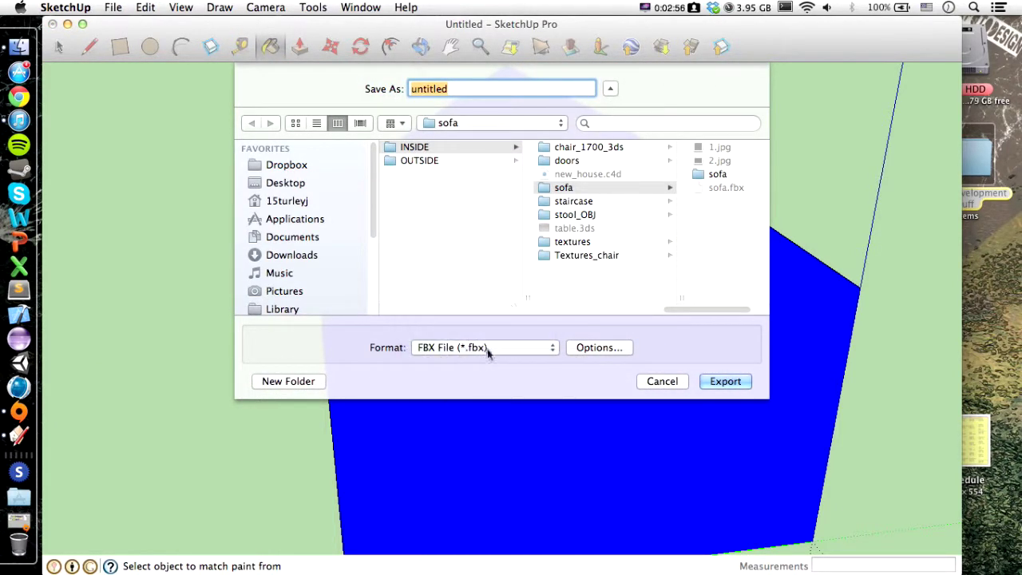
Review the FBX export options and accept them with Model Units as the units.
click(596, 348)
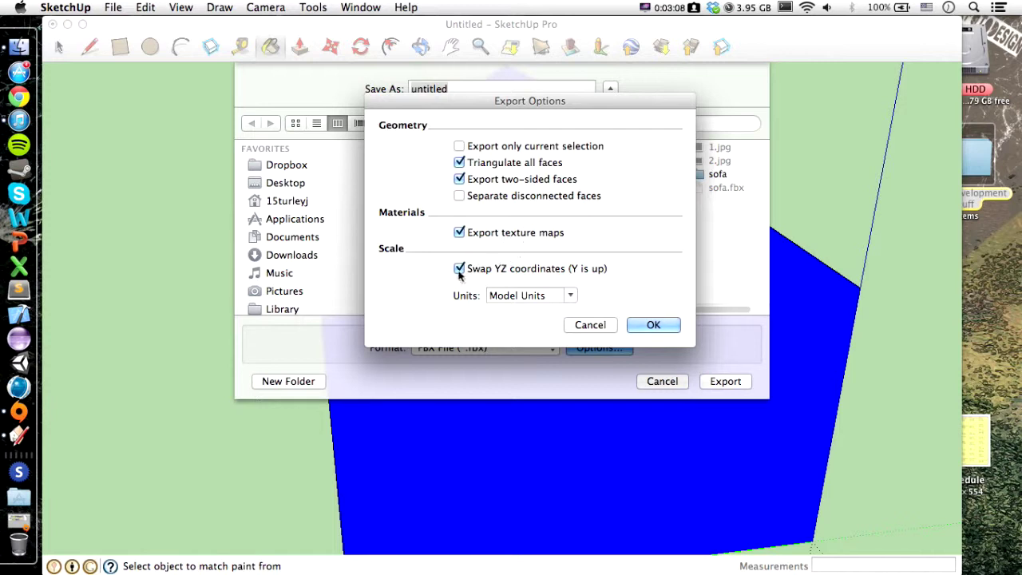
click(570, 296)
click(604, 301)
click(654, 324)
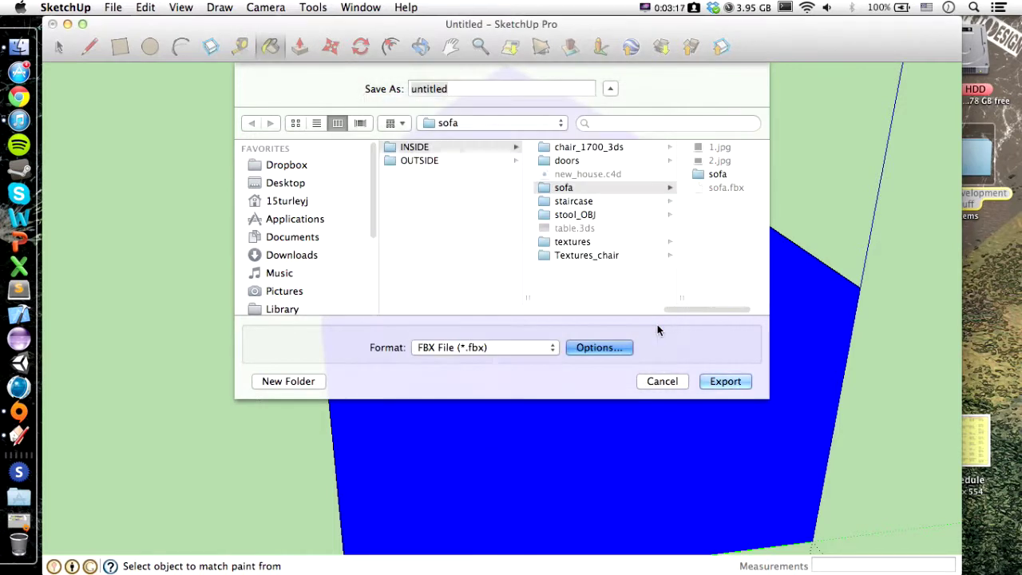
Export the house to the Desktop under the file name tutorial_model.
click(292, 184)
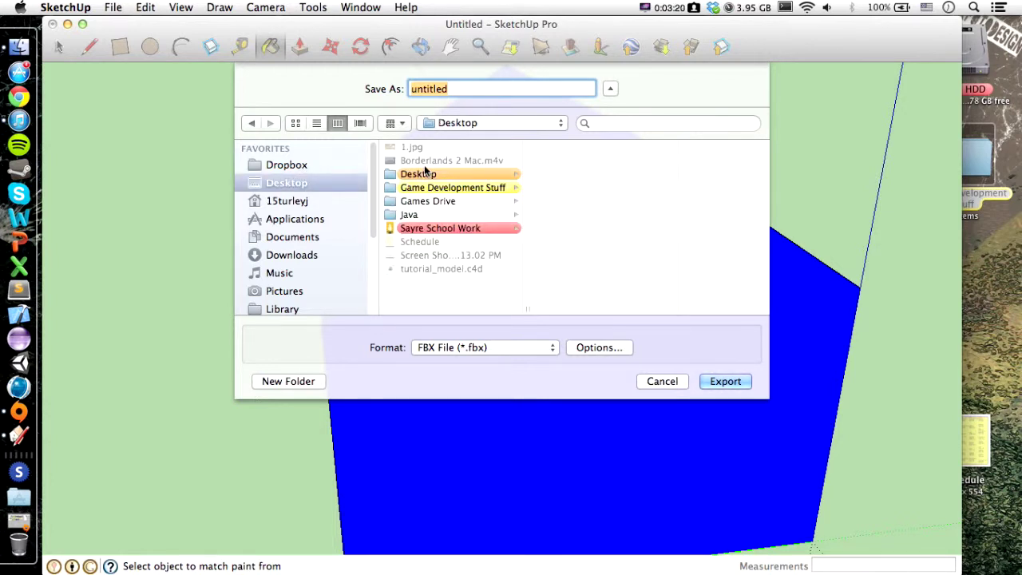
text(tutorial_model_)
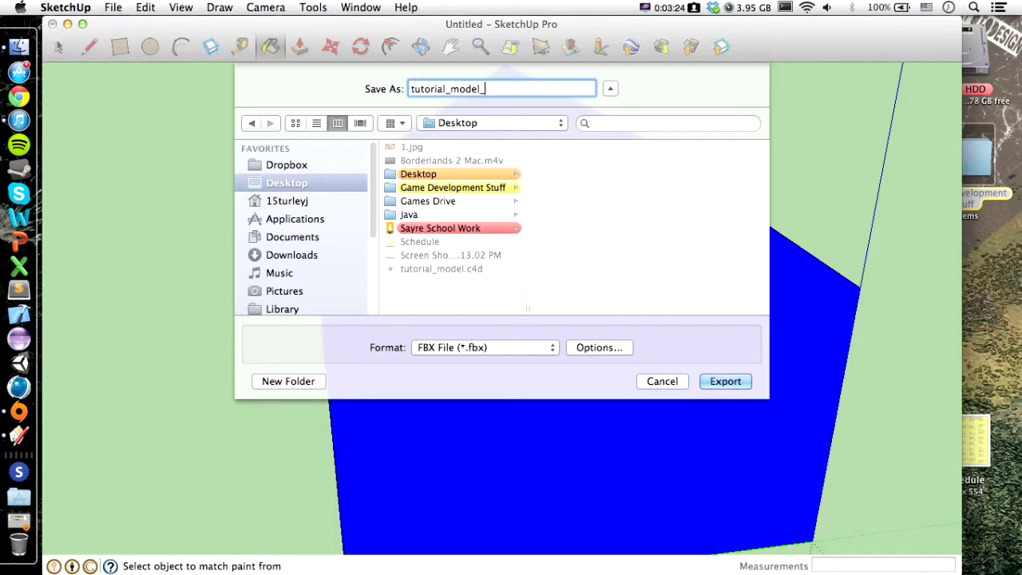
key(BackSpace)
key(Return)
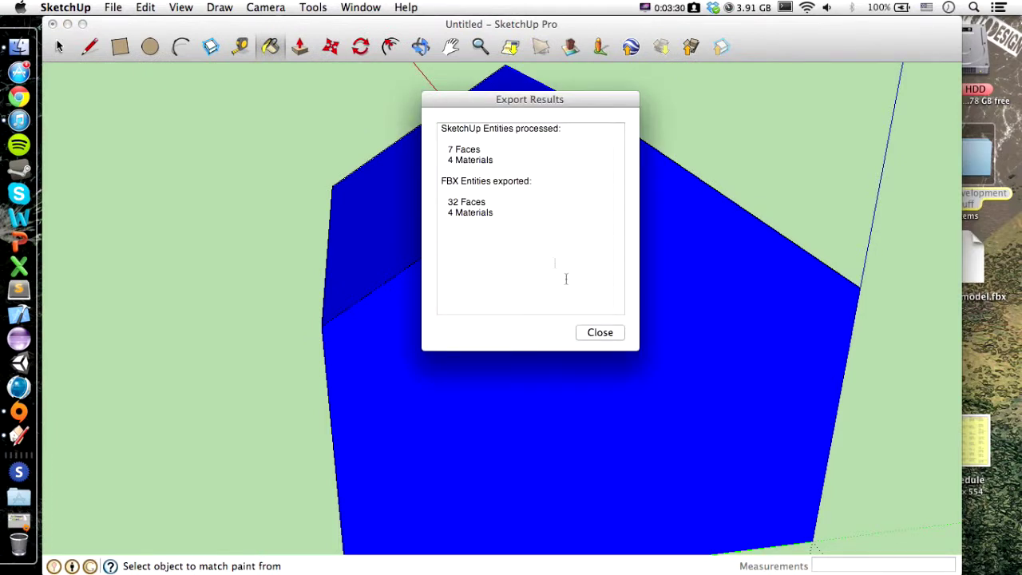
Review and close the export results, and close SketchUp without sharing the model or saving the document.
drag(493, 146, 555, 204)
click(557, 221)
mouse_move(496, 203)
mouse_down()
mouse_move(452, 201)
mouse_move(493, 212)
mouse_up()
click(593, 252)
click(599, 332)
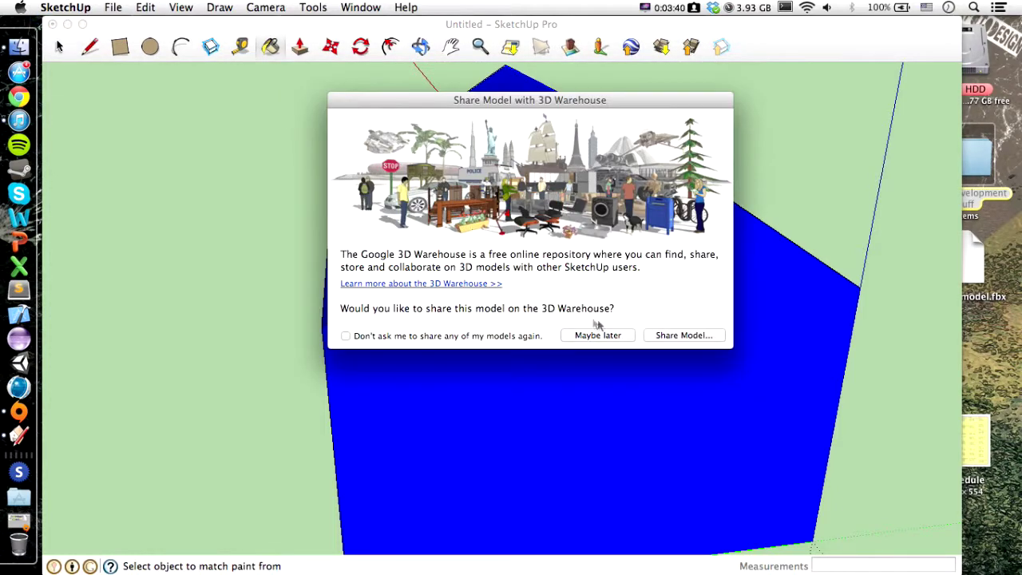
click(620, 336)
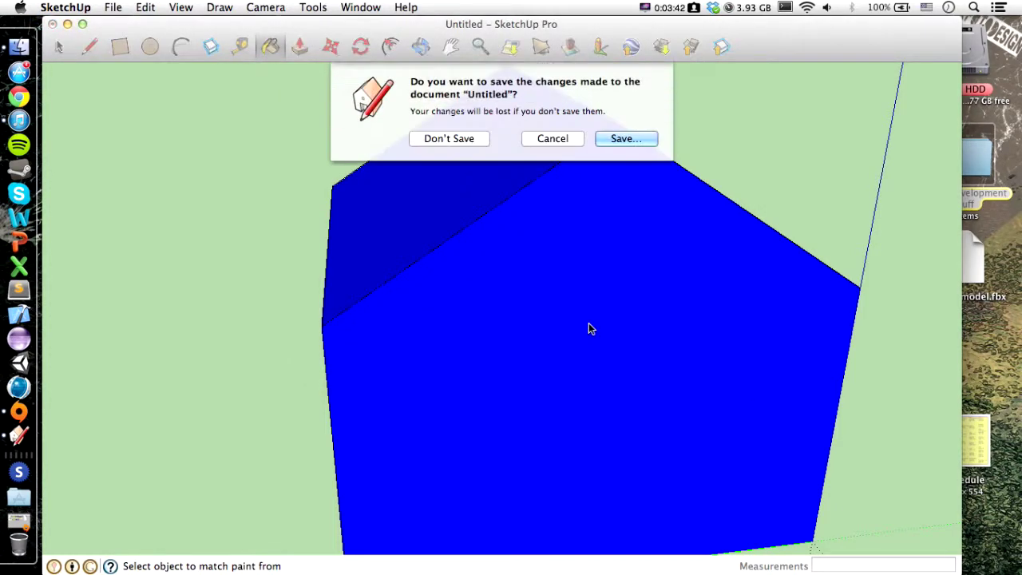
click(477, 146)
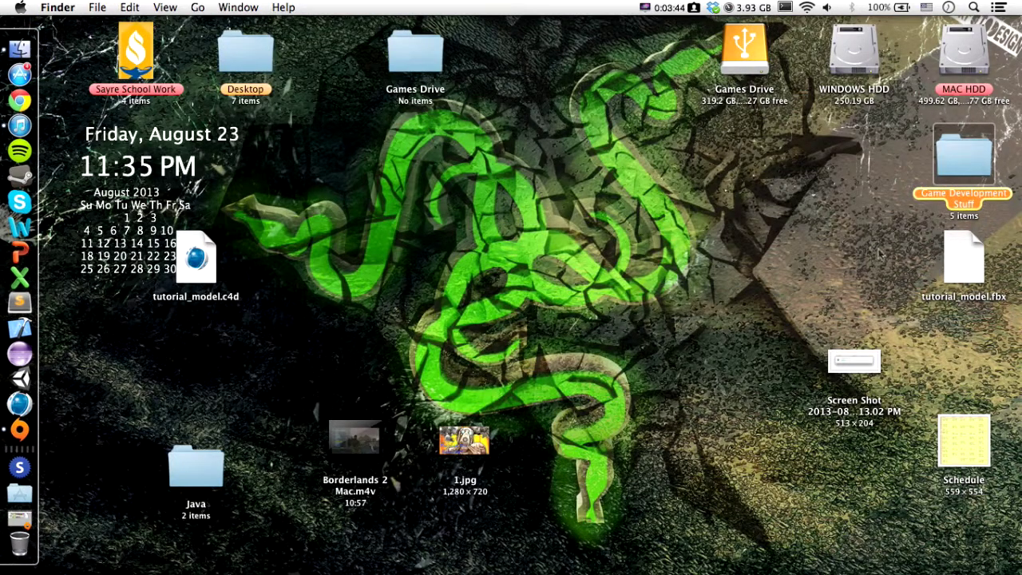
Delete tutorial_model.c4d from the desktop and move tutorial_model.fbx into its place.
drag(962, 264, 339, 233)
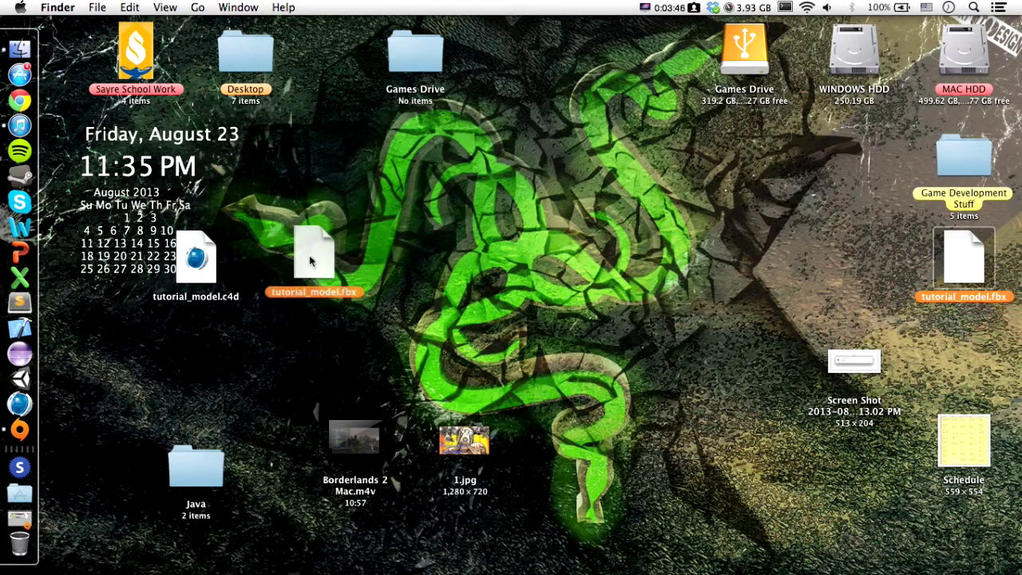
click(453, 278)
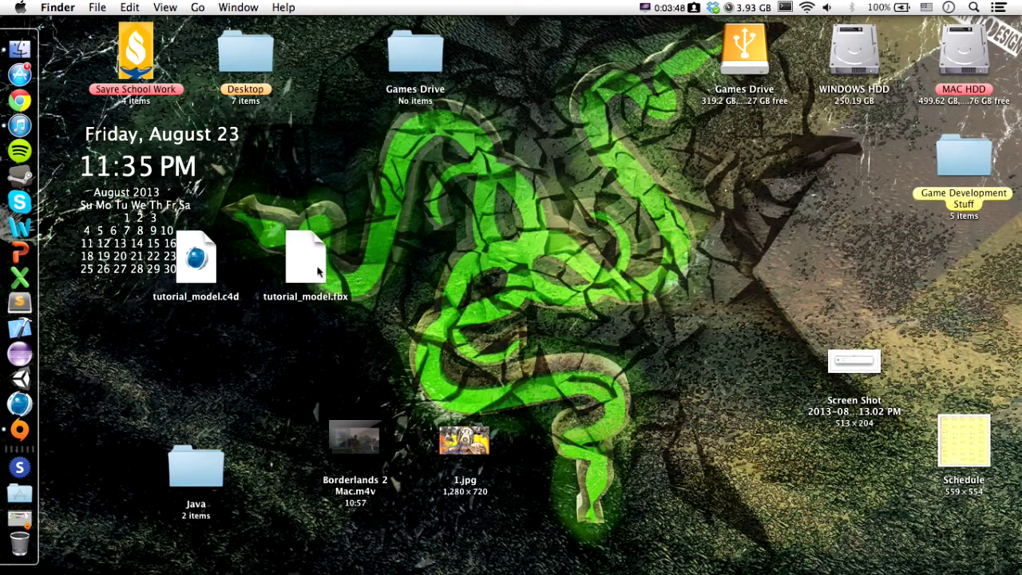
click(228, 296)
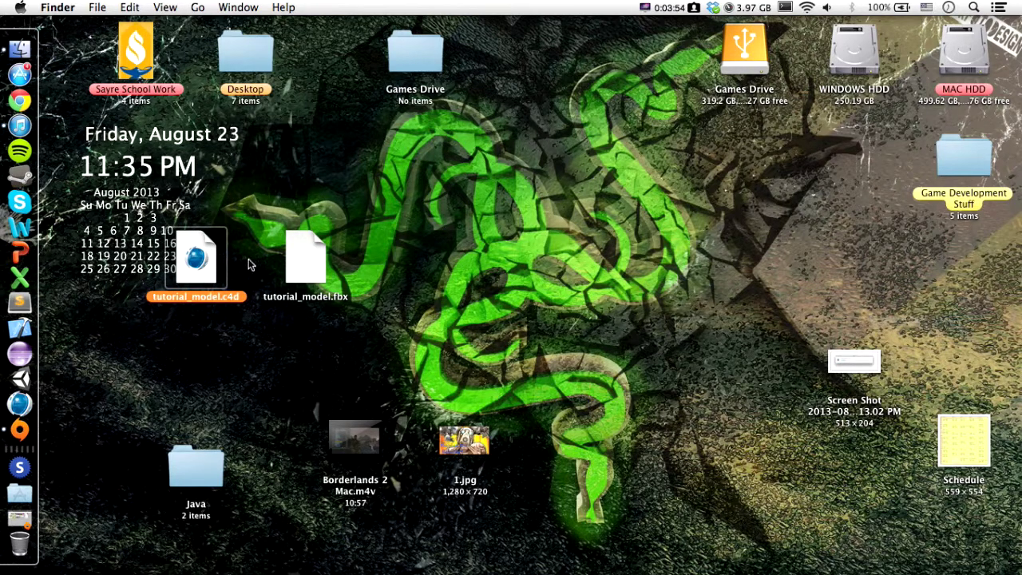
key(super+BackSpace)
drag(269, 267, 160, 267)
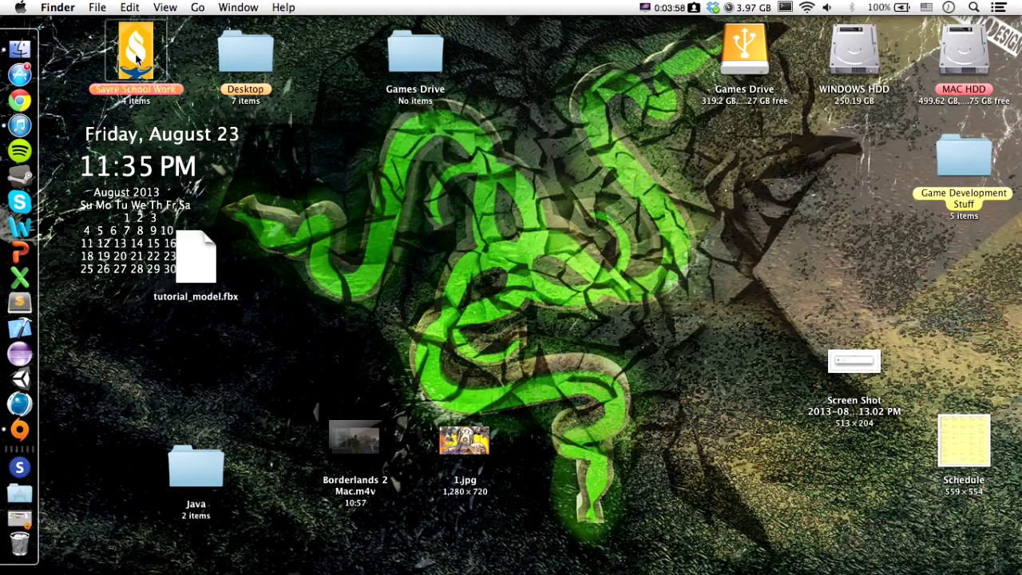
Browse in Finder to Unity Projects > Tutorial > Assets > Models, examine tutorial_model.c4d there, and close the window.
double_click(148, 61)
click(204, 271)
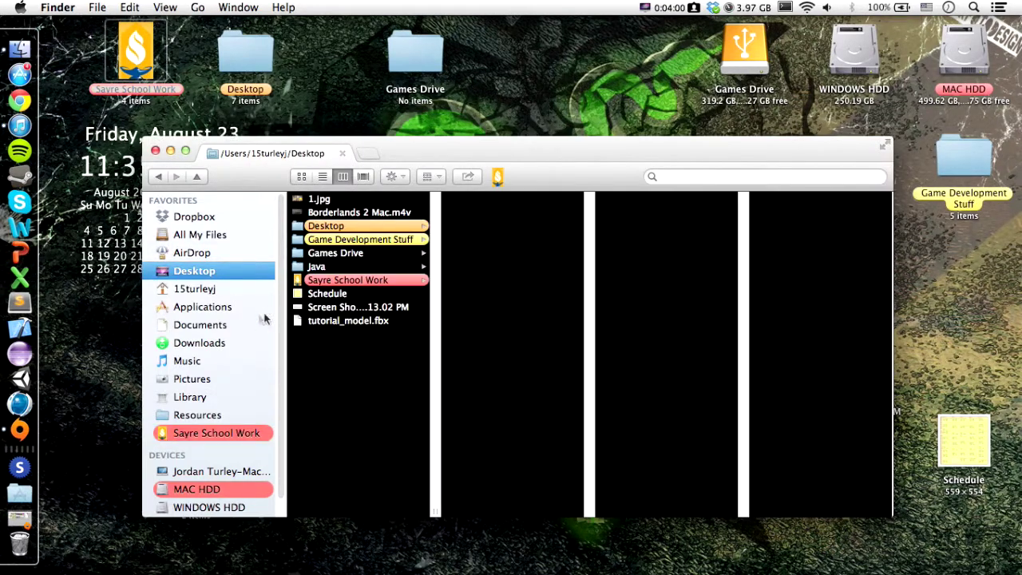
click(208, 288)
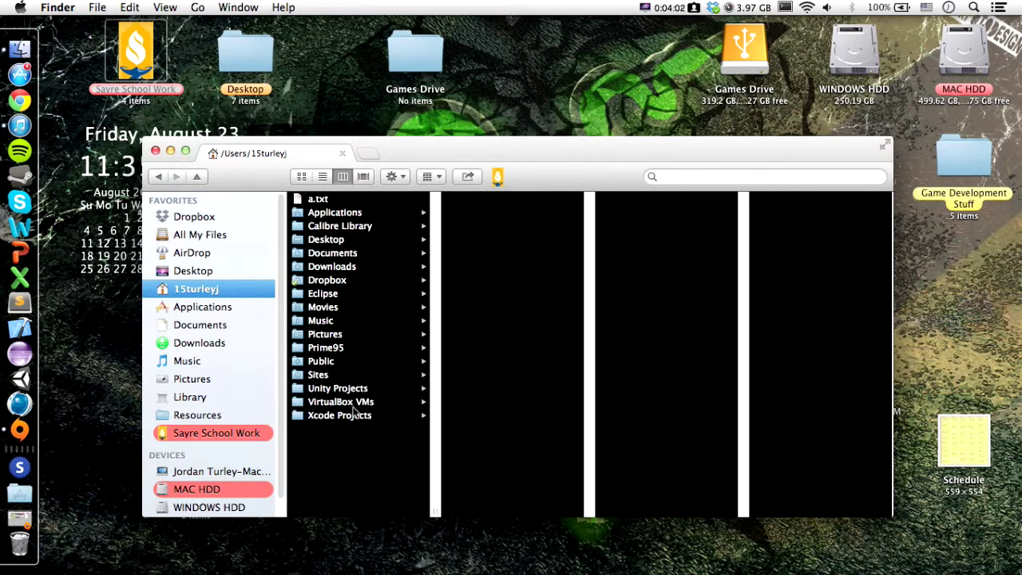
click(336, 389)
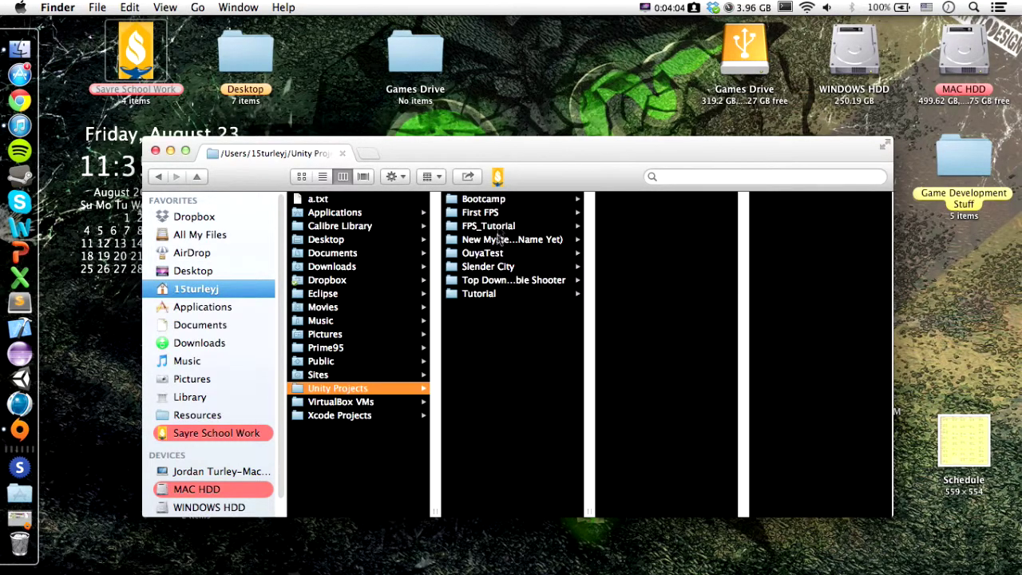
click(485, 295)
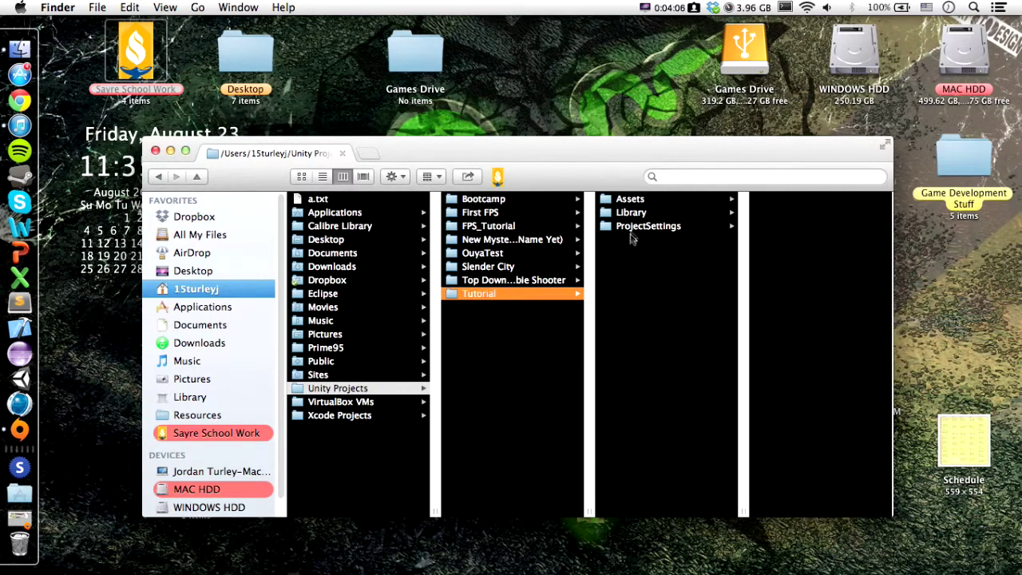
click(630, 200)
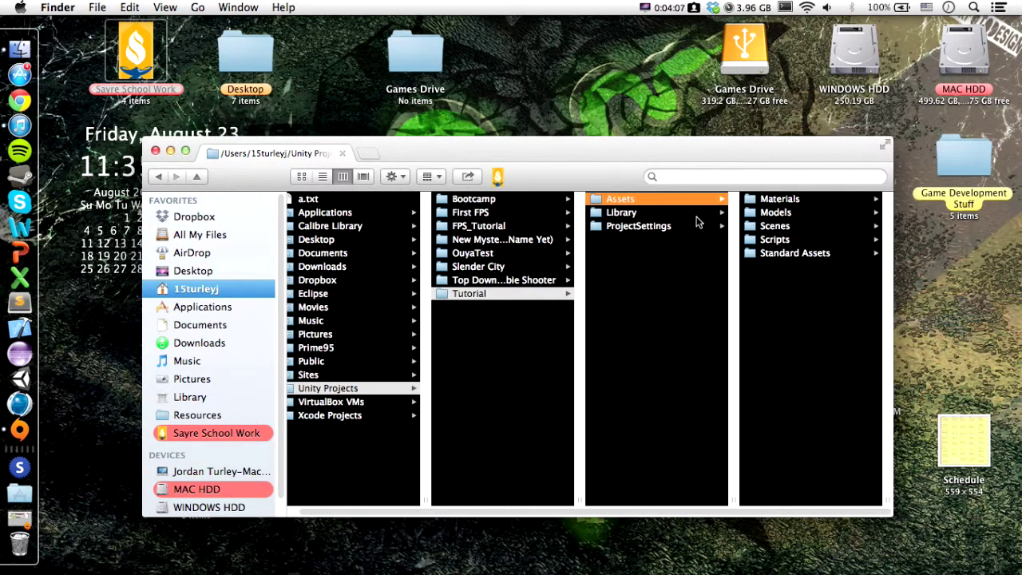
click(774, 213)
click(801, 213)
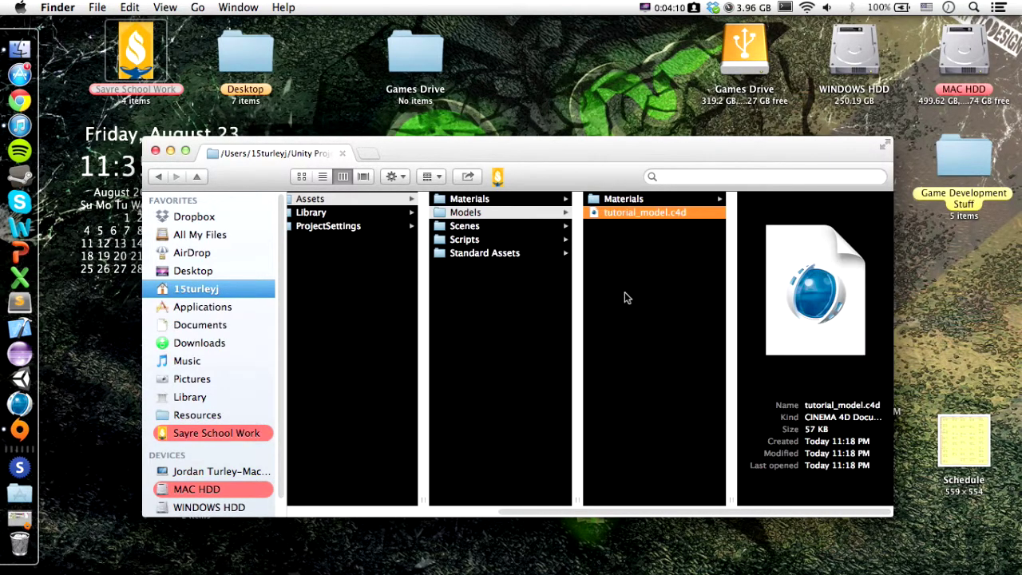
drag(610, 166, 652, 146)
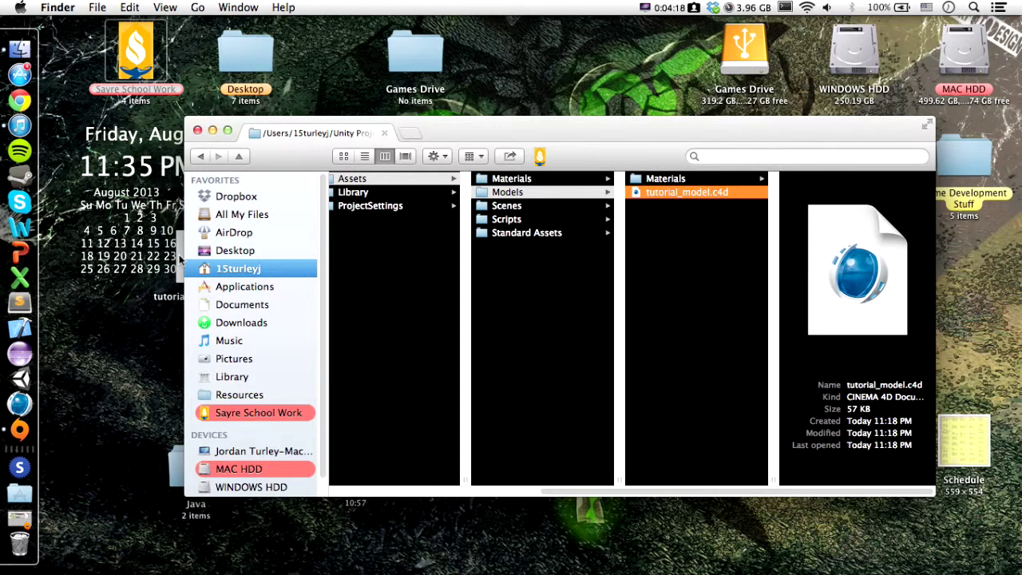
drag(394, 127, 447, 117)
key(super+w)
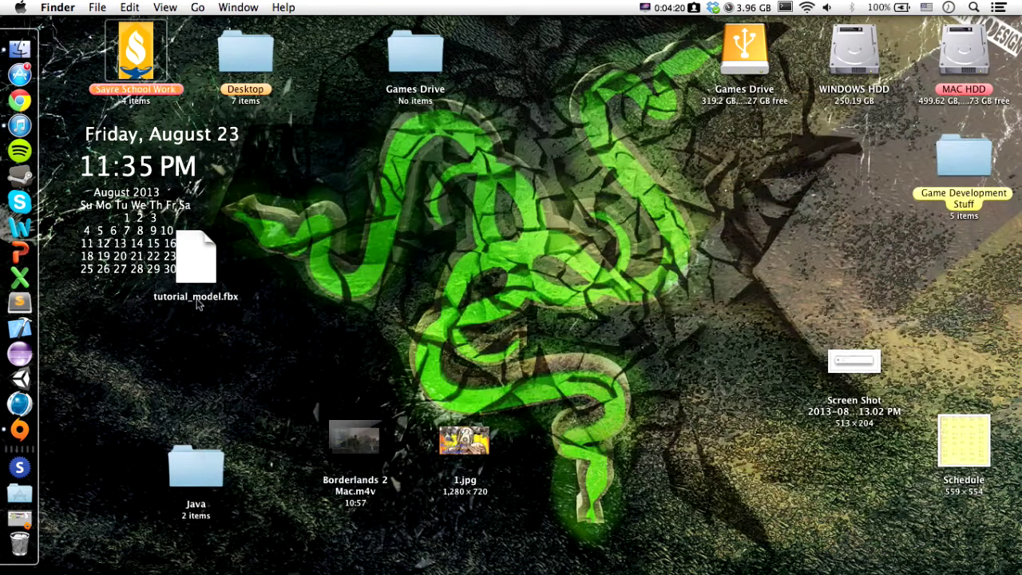
Switch to Unity and open the recent project Tutorial.
click(20, 379)
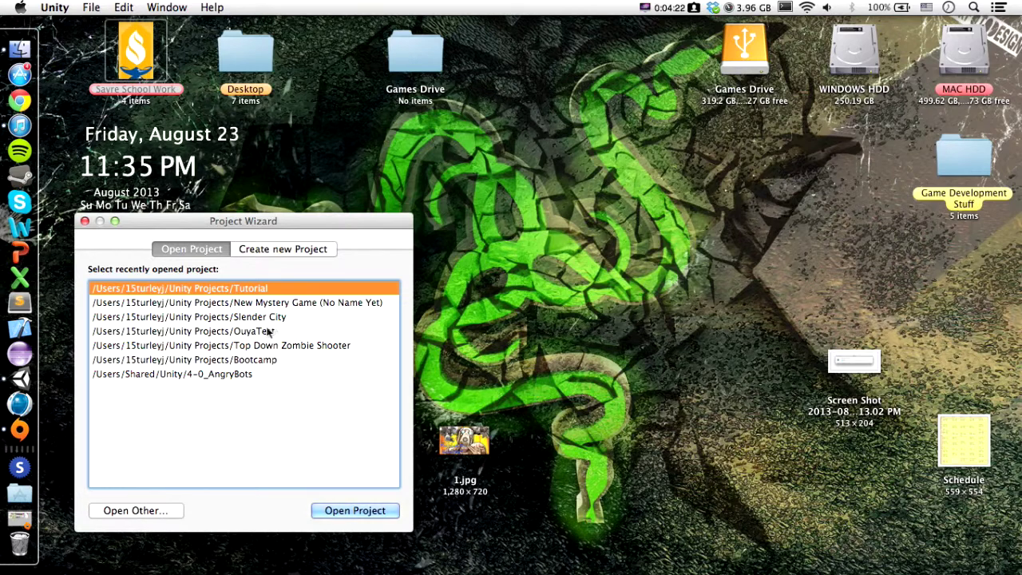
key(Return)
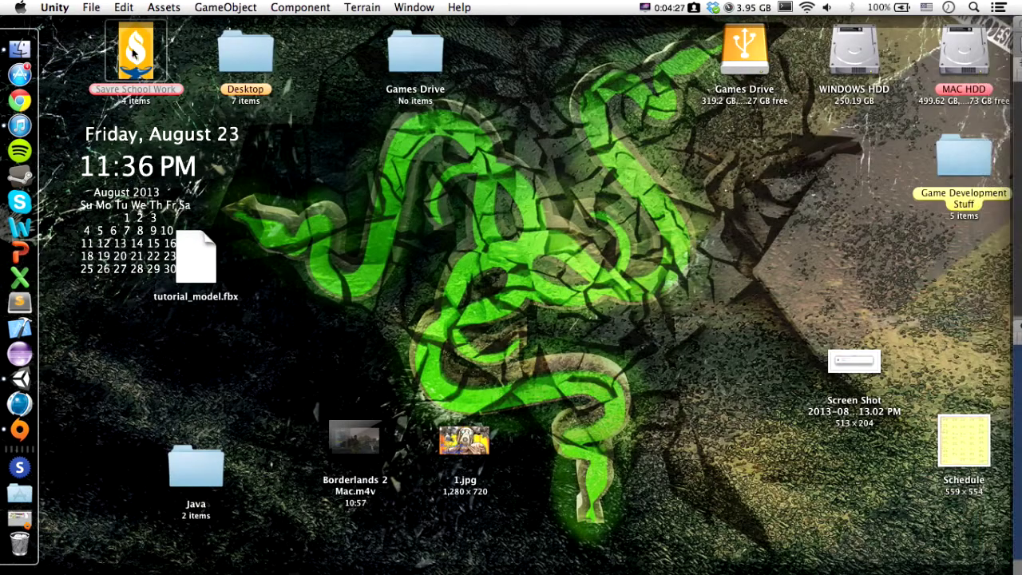
Look up the Models folder inside the Tutorial project's Assets in Finder again, and close the window.
double_click(127, 58)
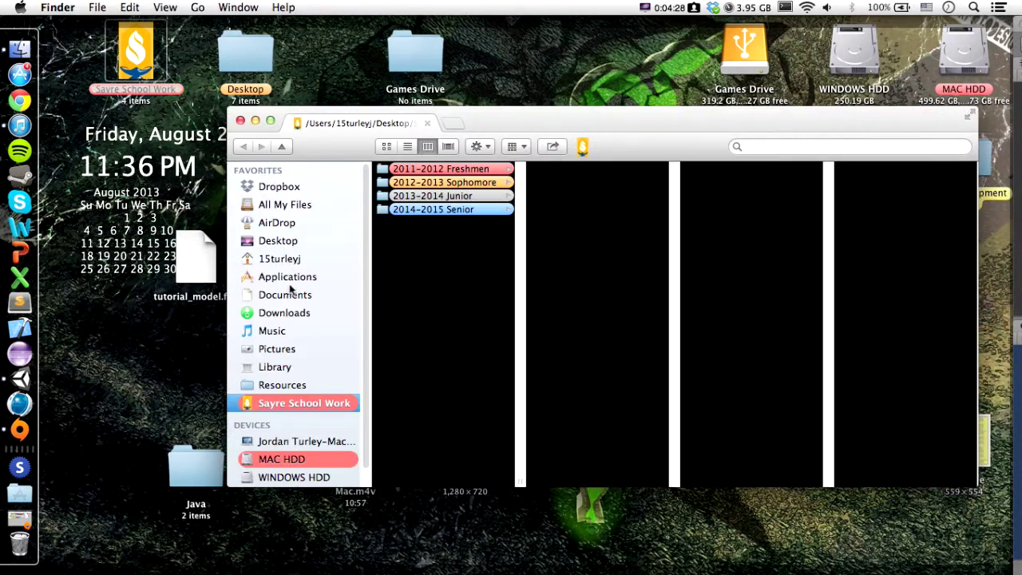
click(285, 262)
click(447, 357)
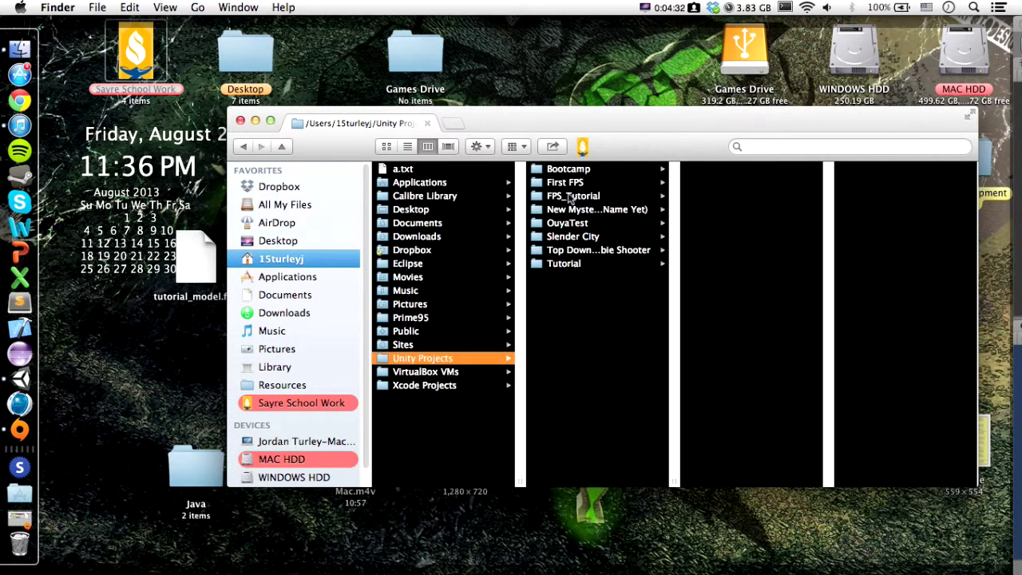
click(570, 263)
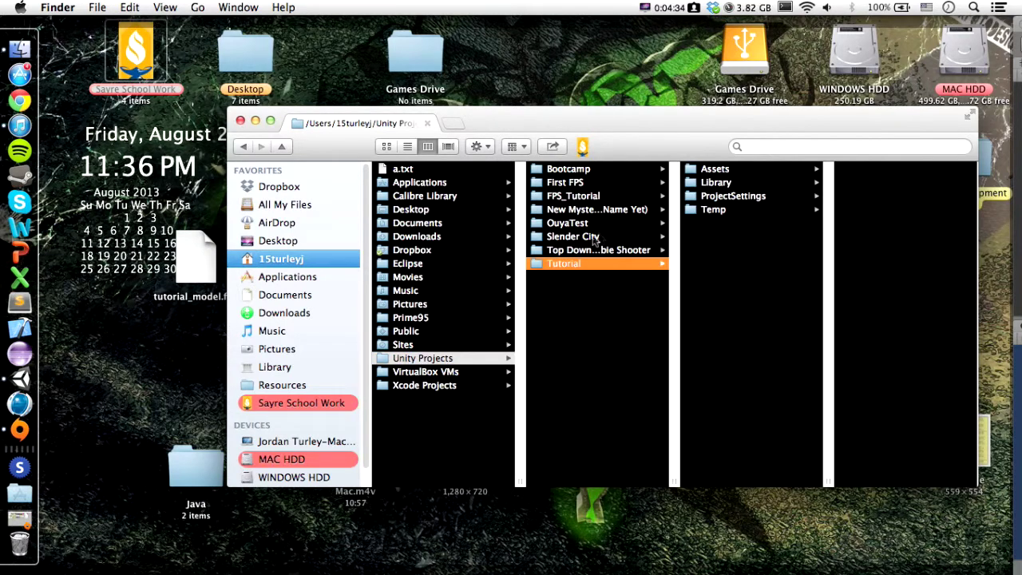
click(771, 167)
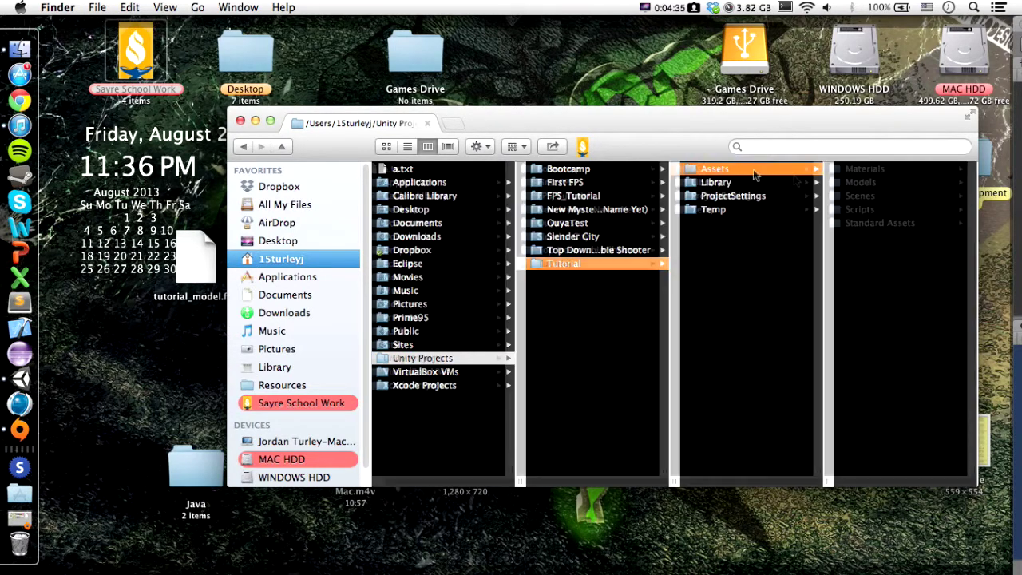
click(870, 183)
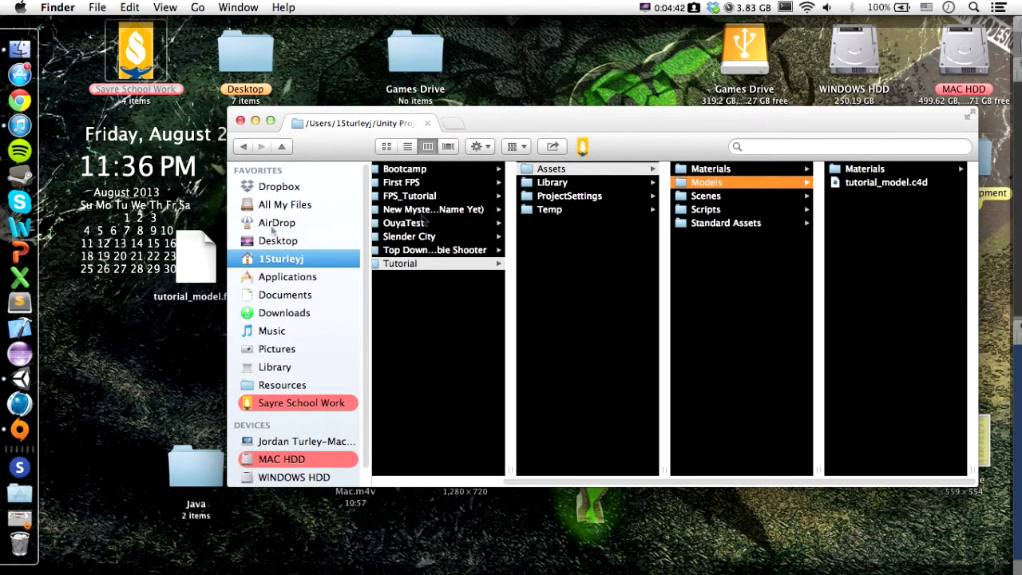
click(427, 124)
Import tutorial_model.fbx from the desktop into the Models folder of the Unity project.
key(ctrl+Right)
key(ctrl+Left)
key(ctrl+Right)
click(603, 150)
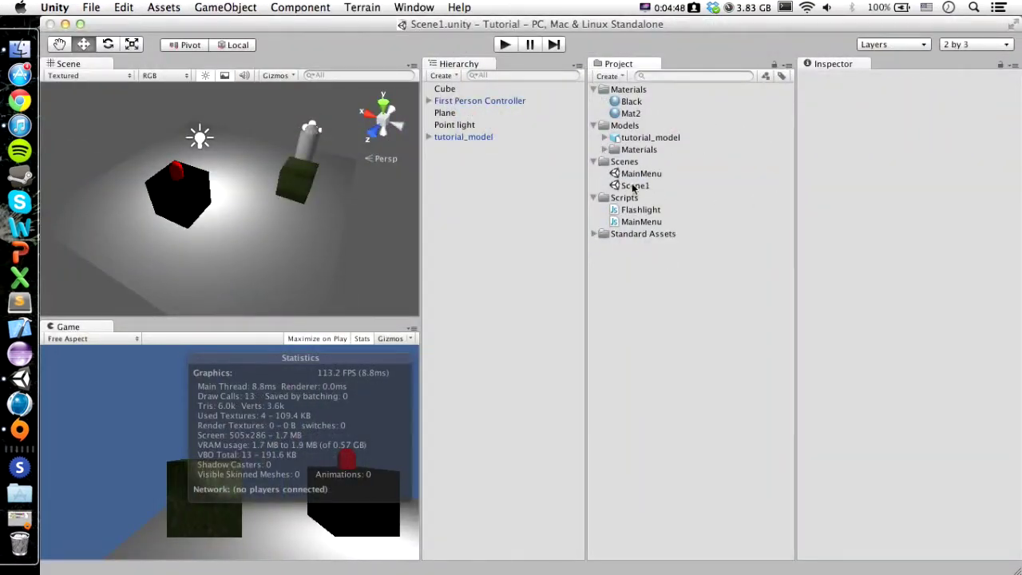
key(ctrl+Left)
key(ctrl+Right)
drag(210, 258, 639, 126)
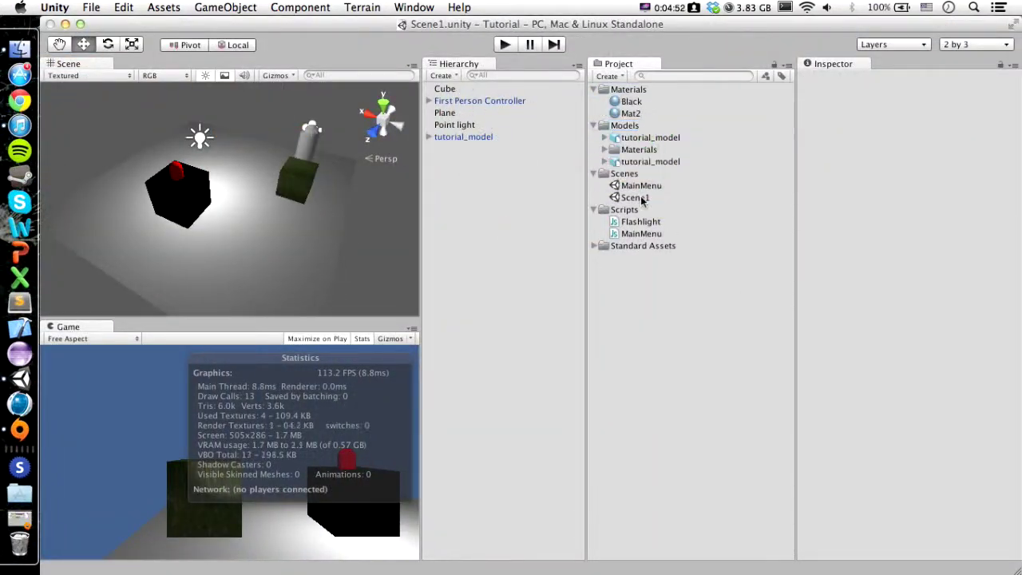
Preview both tutorial_model assets in the Models folder and delete the newly imported house model.
click(643, 138)
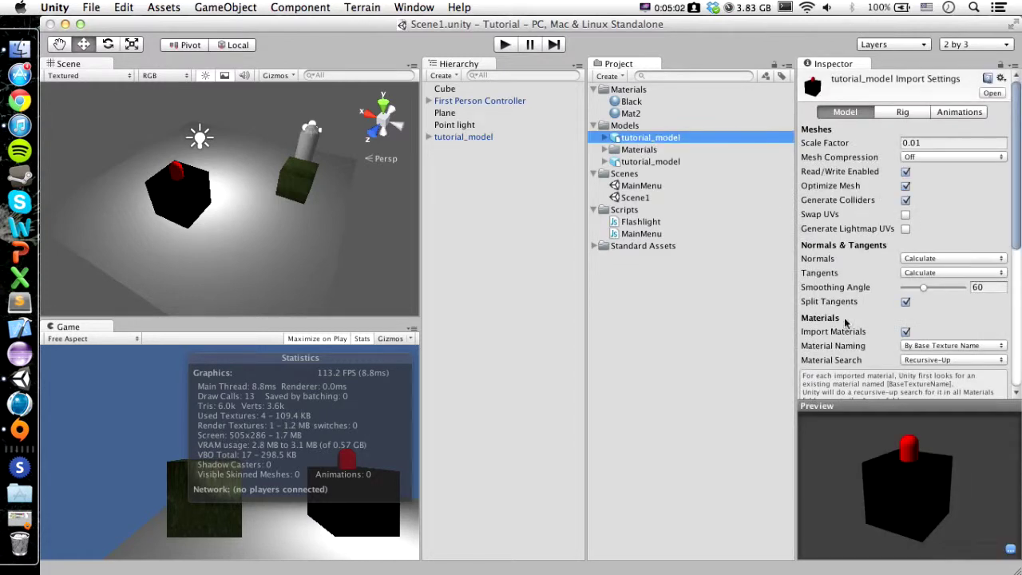
click(639, 163)
drag(923, 476, 740, 273)
click(697, 164)
key(super+BackSpace)
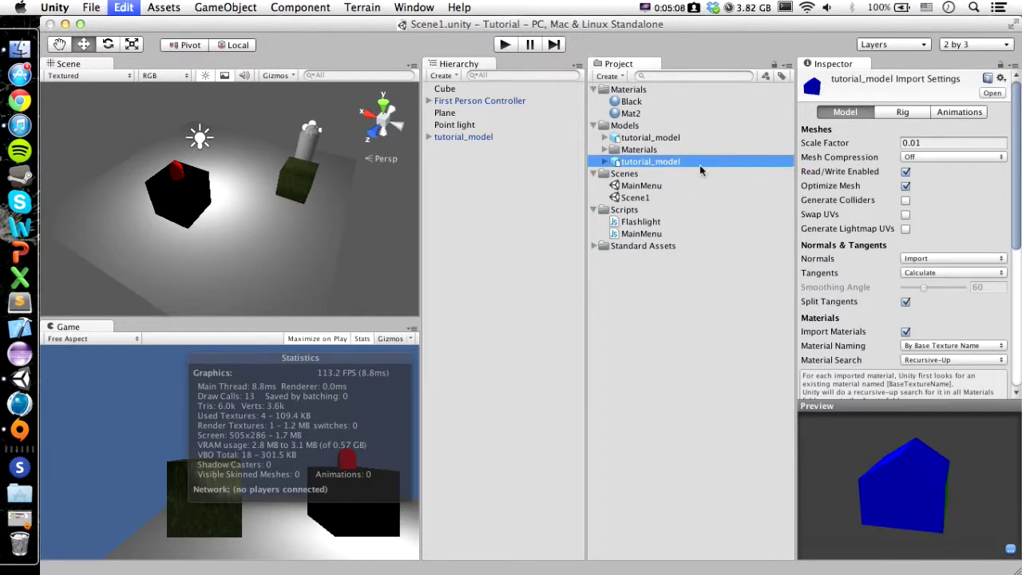
Rename the FBX file on the desktop to tutorial_model_sketchup.fbx.
key(F11)
click(205, 245)
key(Return)
key(Right)
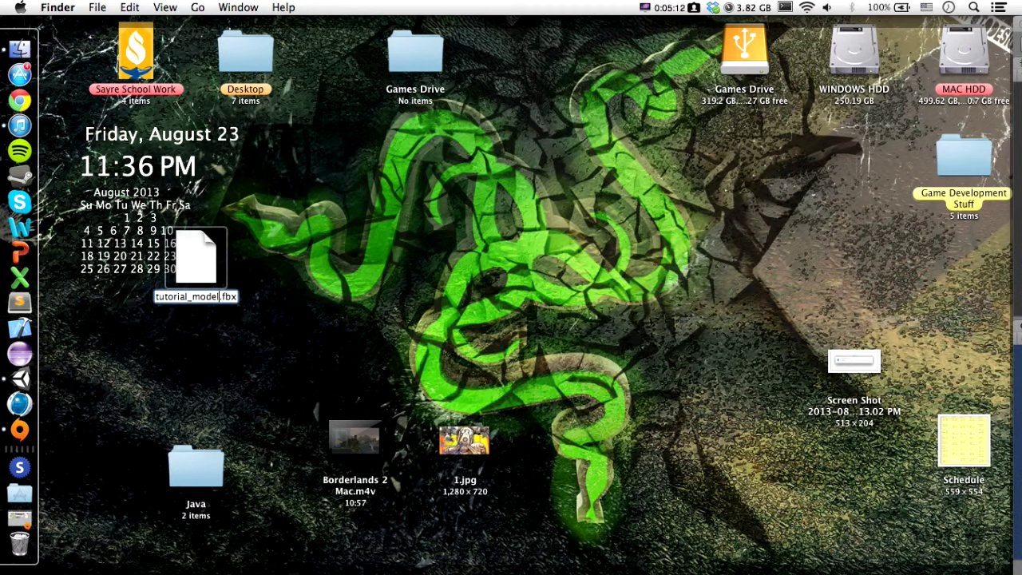
text(_sketch)
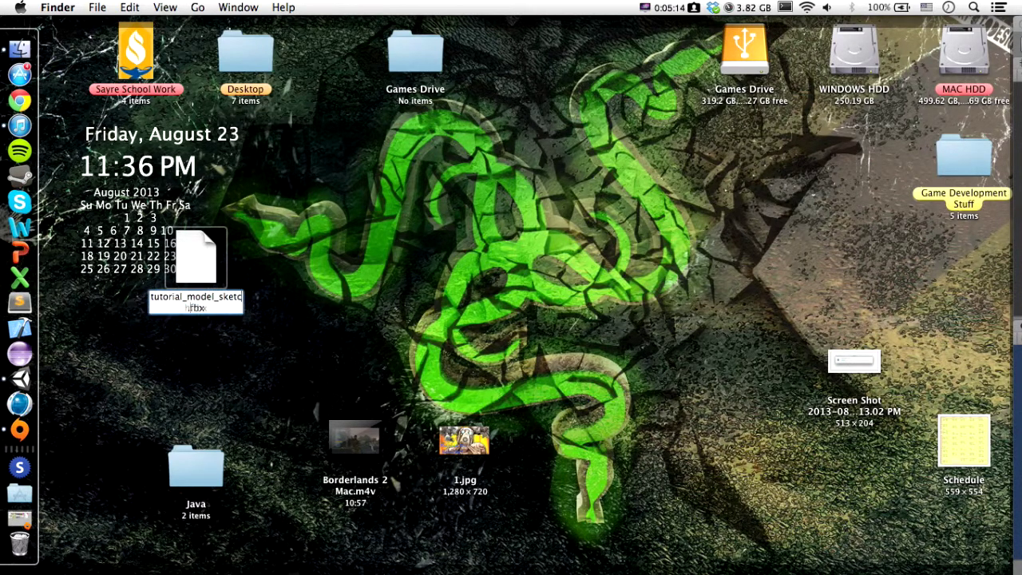
text(ul)
key(BackSpace)
key(BackSpace)
text(up)
key(Return)
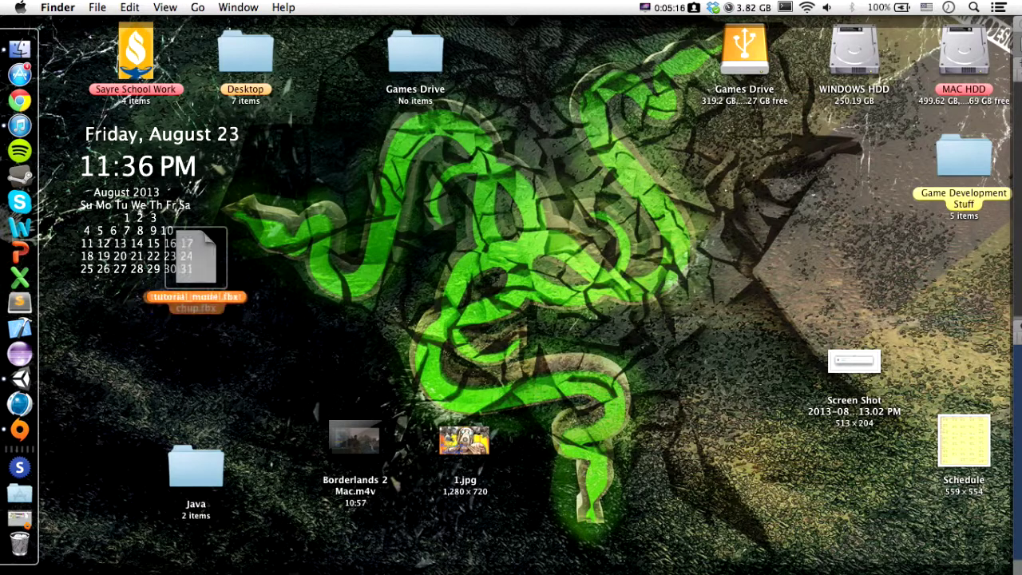
Import tutorial_model_sketchup.fbx from the desktop into the Unity project's Models folder.
key(F11)
drag(196, 263, 651, 127)
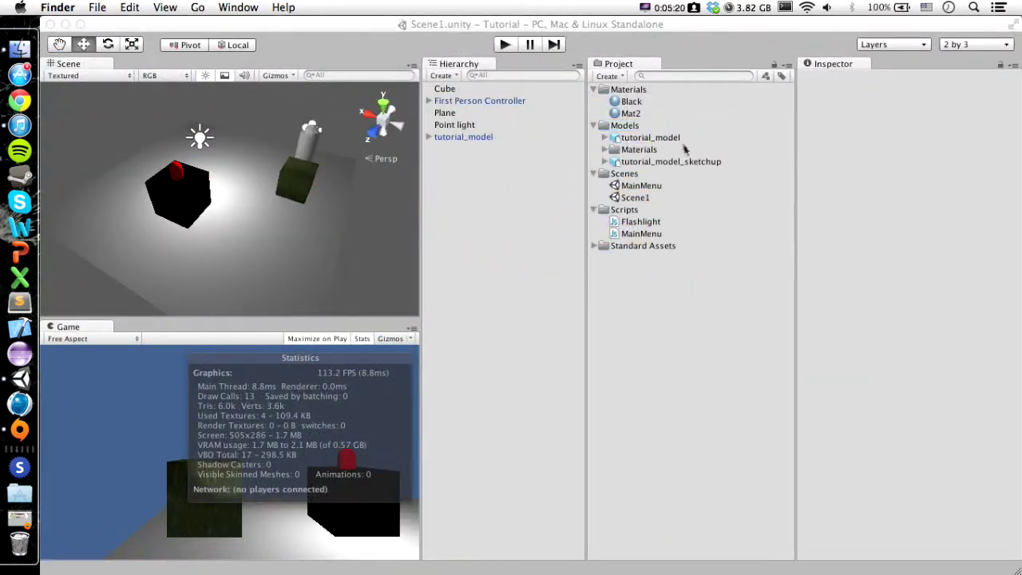
drag(682, 166, 639, 164)
Inspect the BackColor, Color_G06, Color_I01 and FrontColor materials in the Materials folder under Models.
click(605, 149)
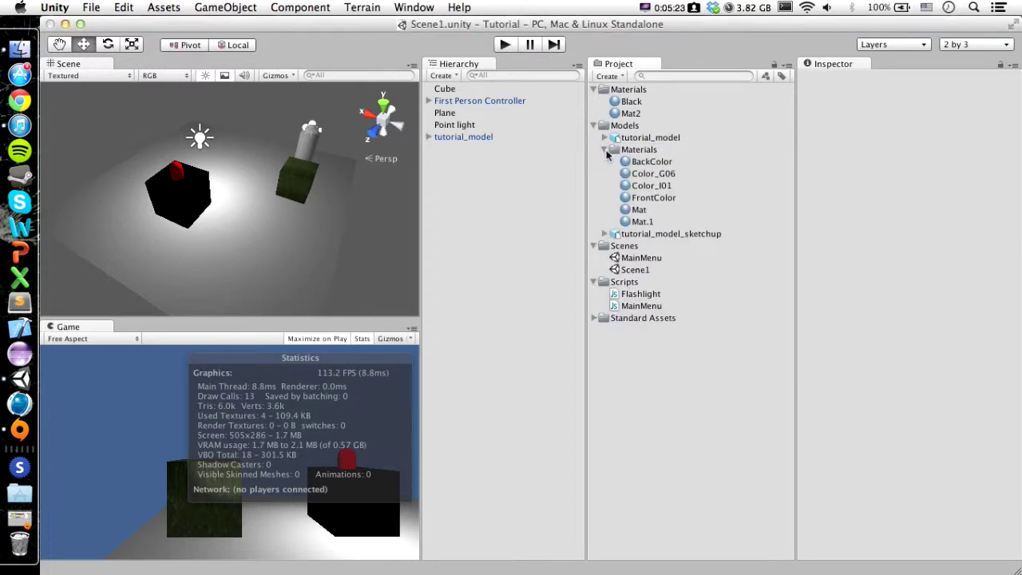
click(652, 162)
key(Down)
key(Down)
key(Down)
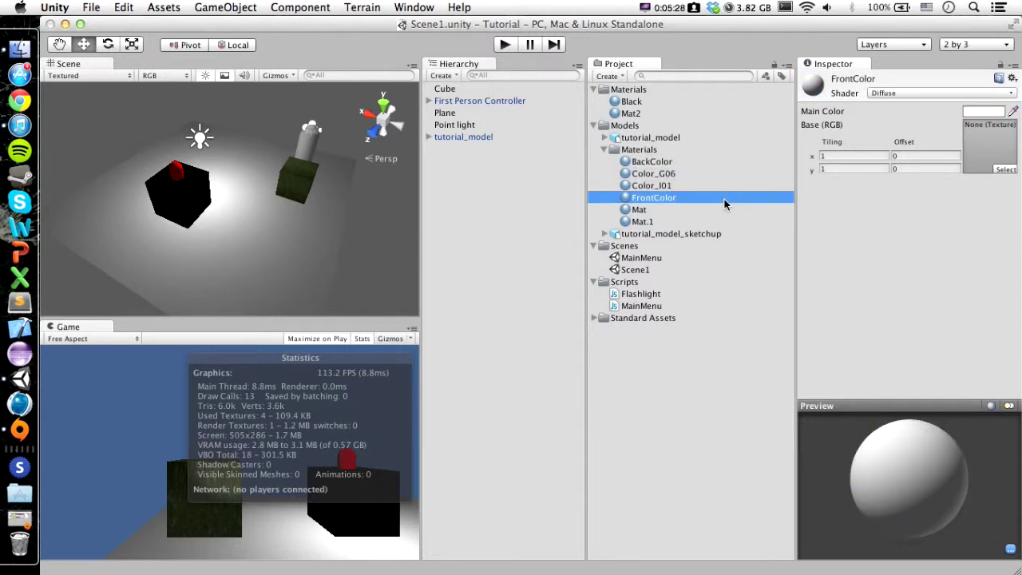
Look back through the materials between BackColor and FrontColor in the Models folder's Materials.
key(Up)
key(Up)
key(Up)
key(Down)
key(Down)
key(Down)
Launch SketchUp and delete the default human figure from the empty model.
key(alt+space)
text(sk)
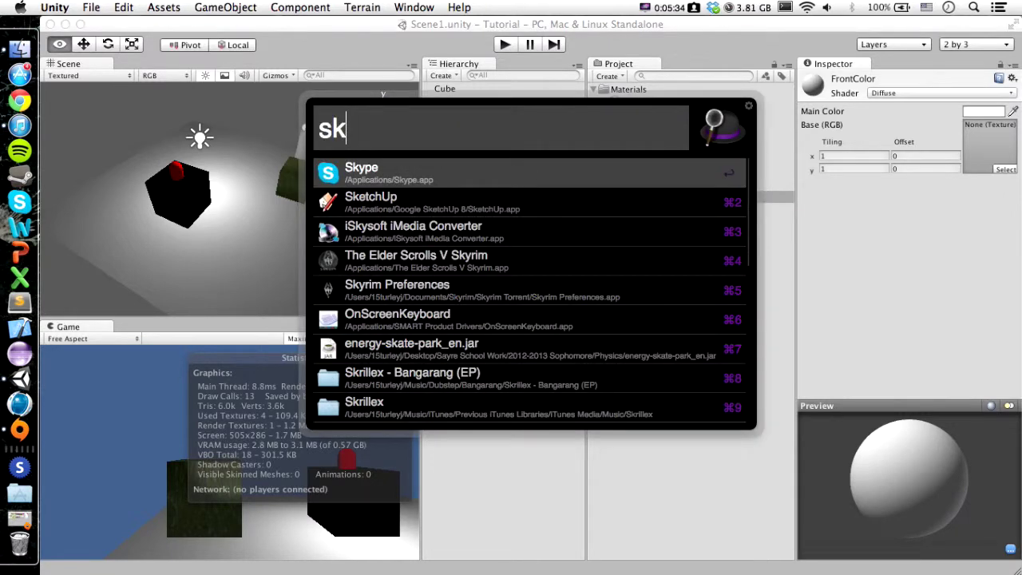
key(Down)
key(Return)
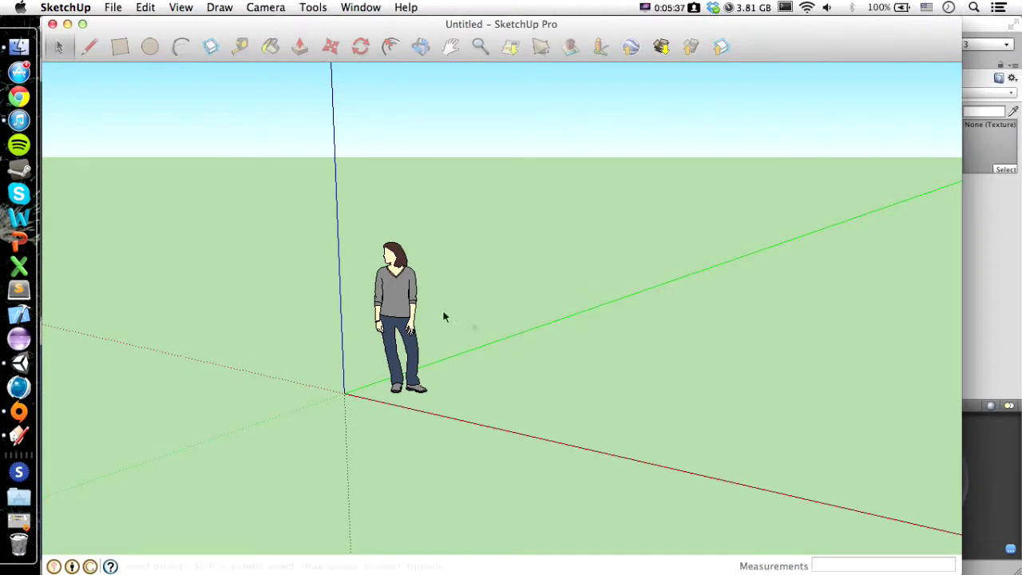
click(399, 319)
key(Delete)
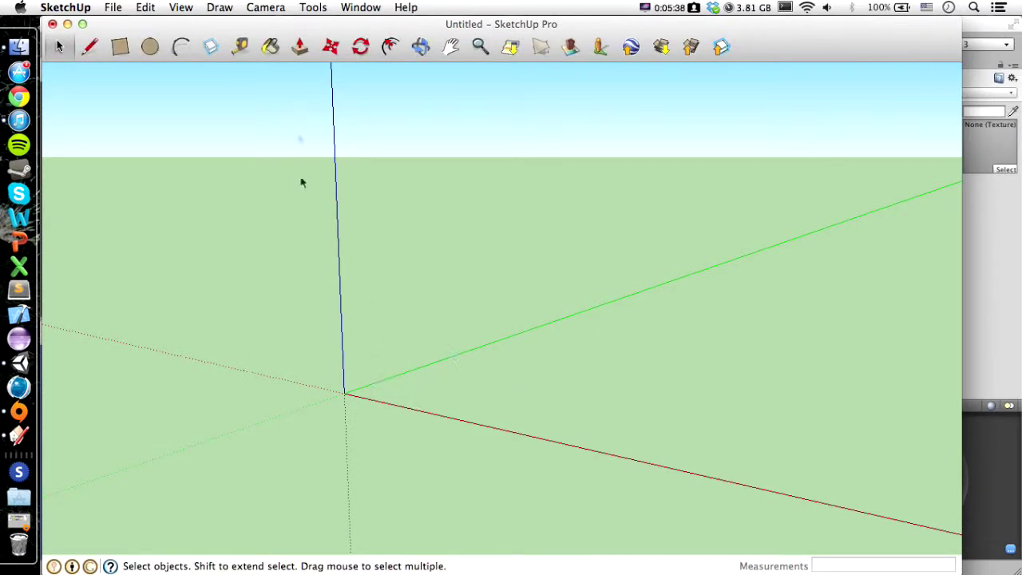
Draw a square of about 8' 10 13/16" per side on the ground from the origin and inspect its faces.
click(120, 46)
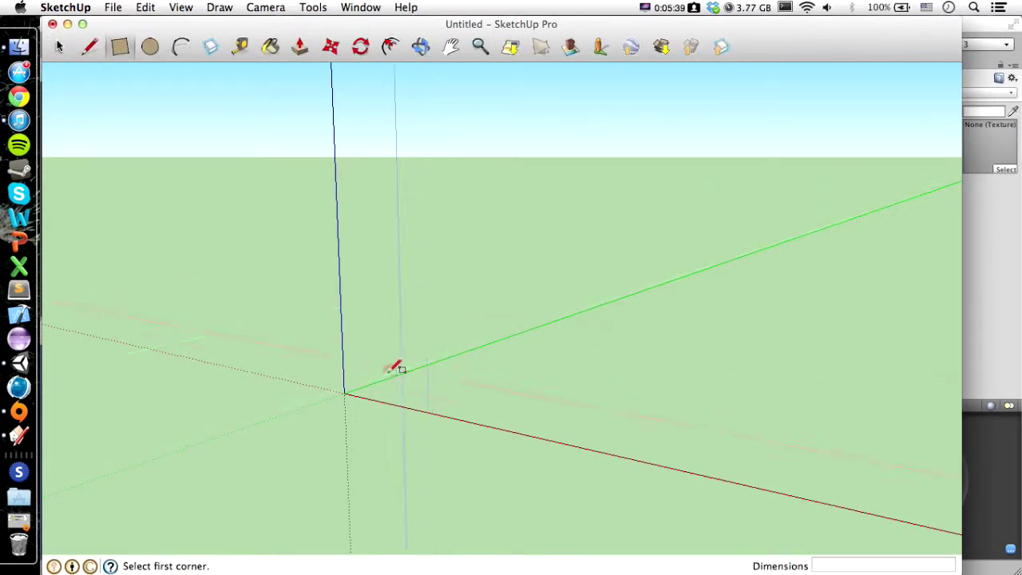
click(347, 392)
click(673, 374)
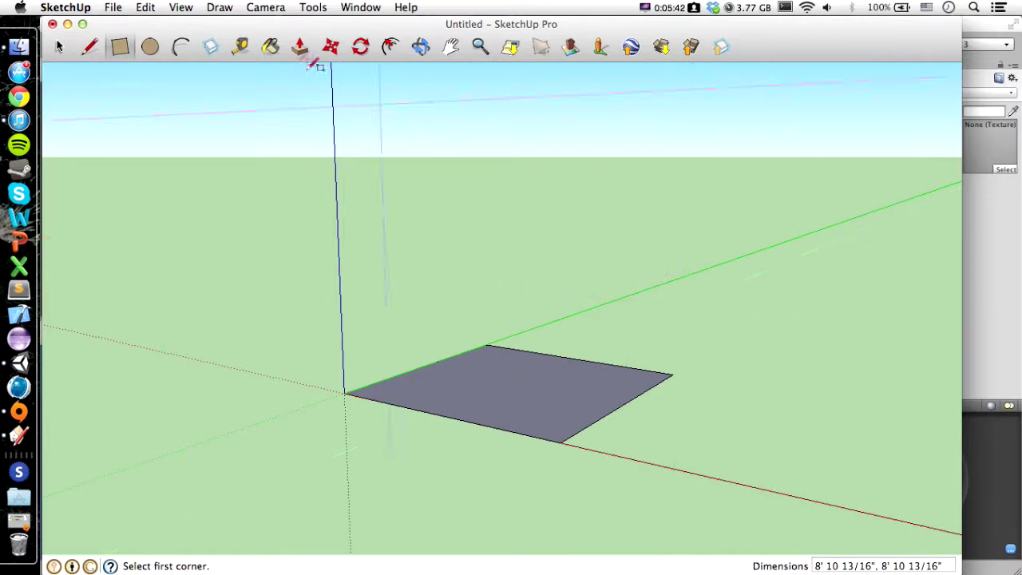
click(58, 47)
click(421, 46)
drag(495, 143, 520, 429)
key(space)
middle_drag(521, 429, 882, 516)
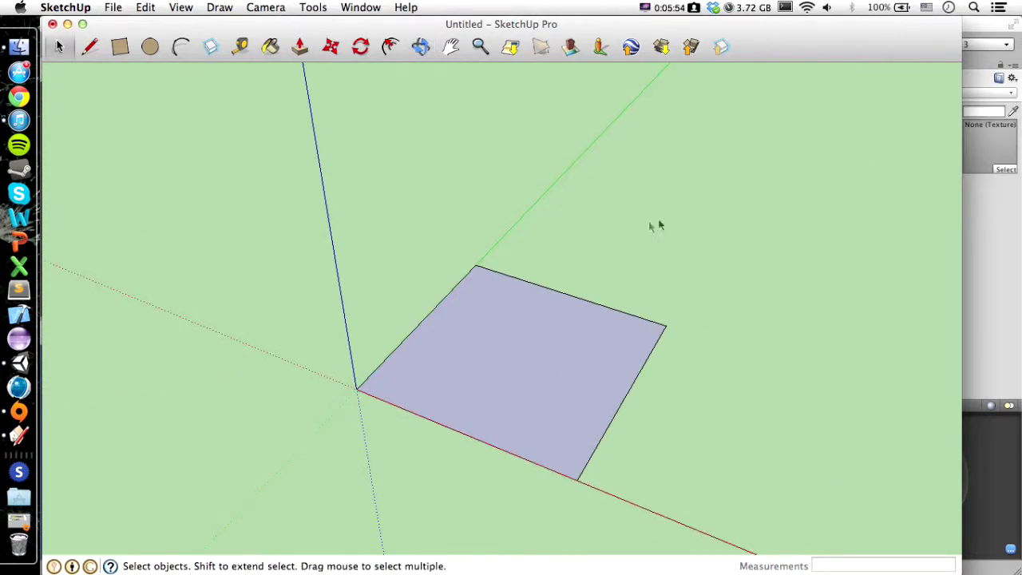
Quit SketchUp without sharing or saving the model and return to Unity.
key(super+q)
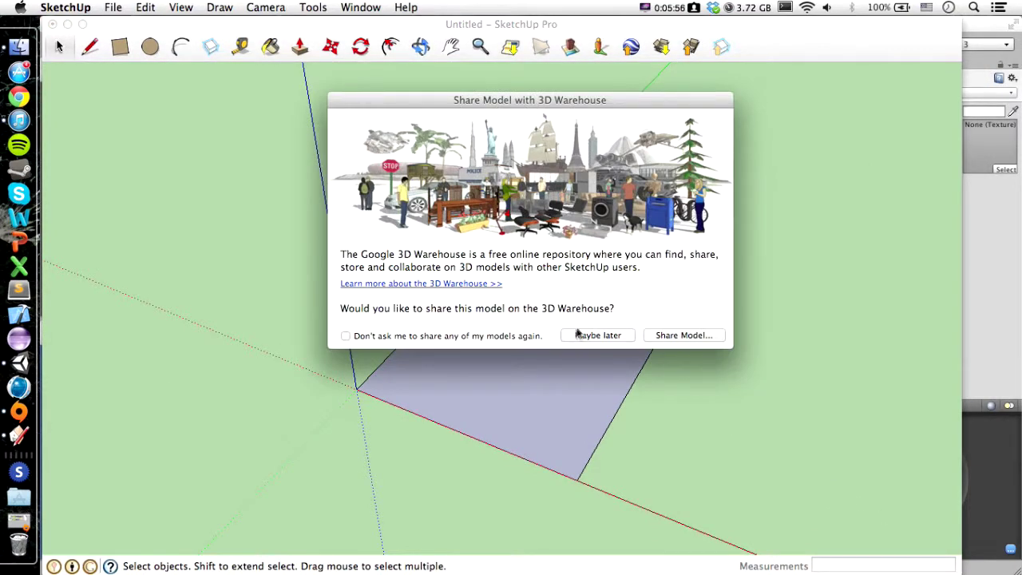
click(577, 333)
click(479, 139)
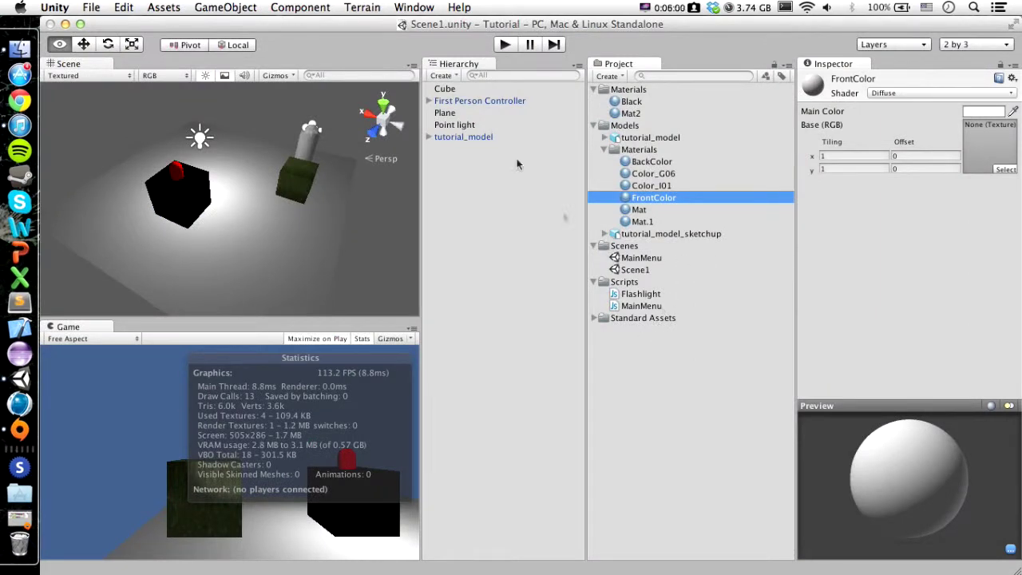
Collapse the Materials folder under Models and place the tutorial_model_sketchup model in the scene, framing it in the view.
click(643, 138)
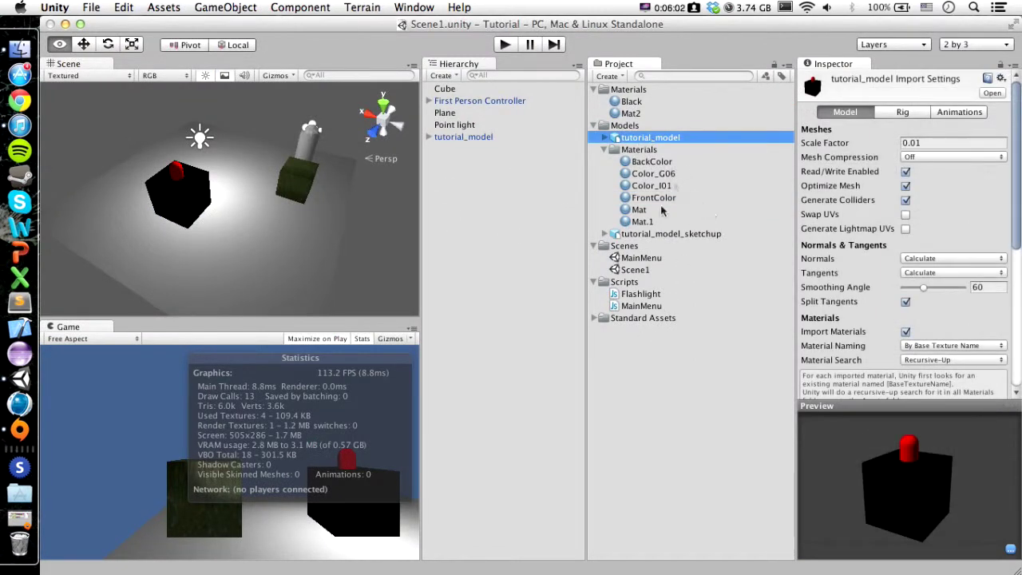
click(604, 150)
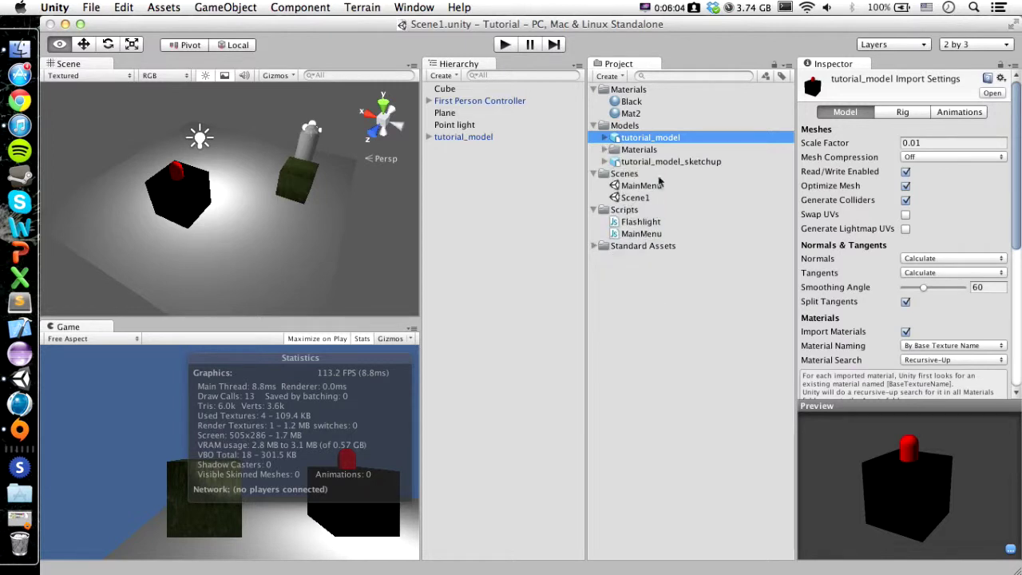
click(669, 163)
drag(671, 162, 205, 273)
key(f)
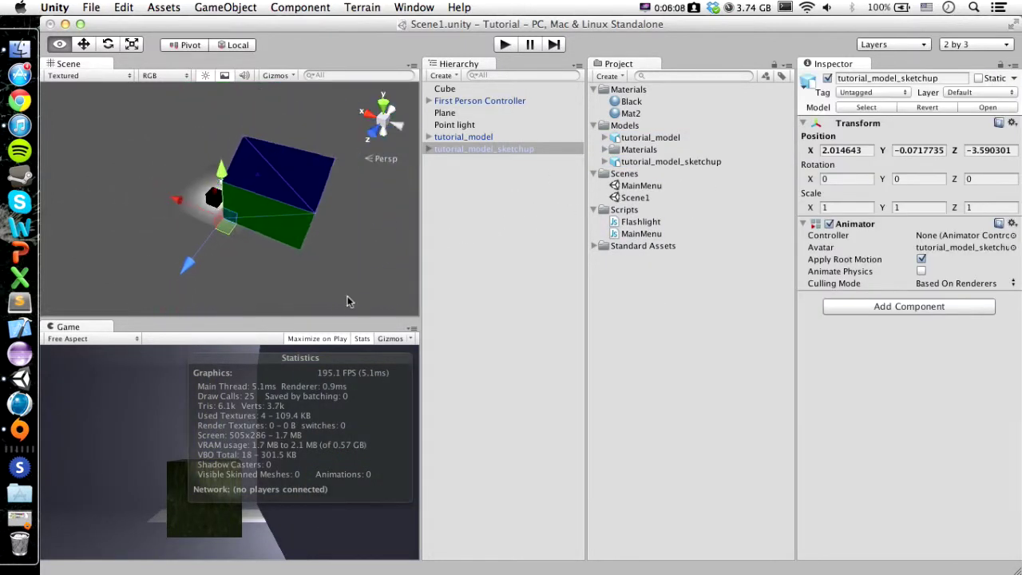
Scale the placed house uniformly down to about 0.217 and move it along Z to about -4.5.
click(132, 45)
drag(226, 226, 223, 283)
click(83, 45)
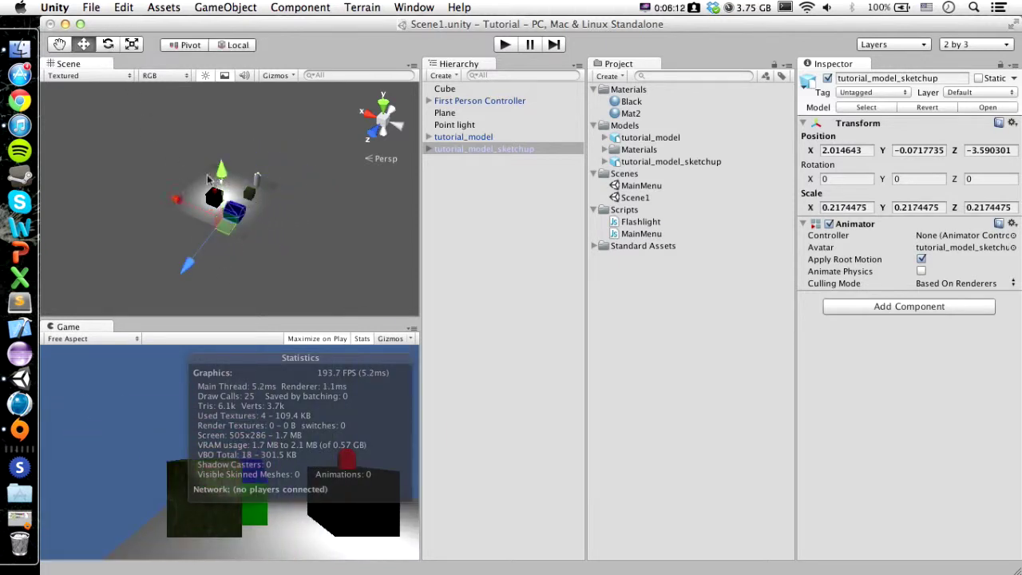
scroll(207, 174, up, 5)
drag(192, 286, 204, 270)
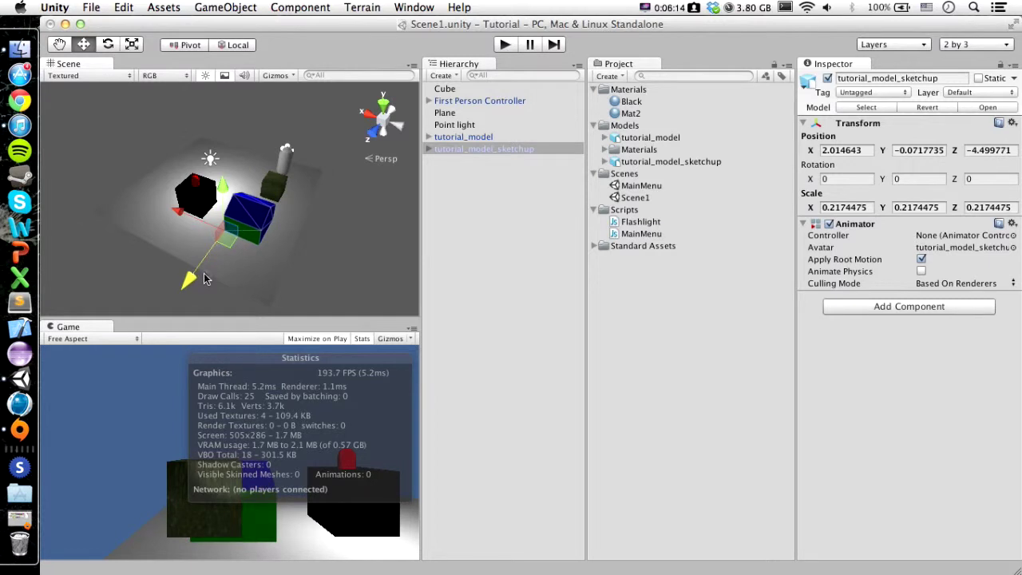
Move the black tutorial_model cube to X about 6.4 and the house to X about 3.52.
click(197, 203)
drag(164, 202, 130, 187)
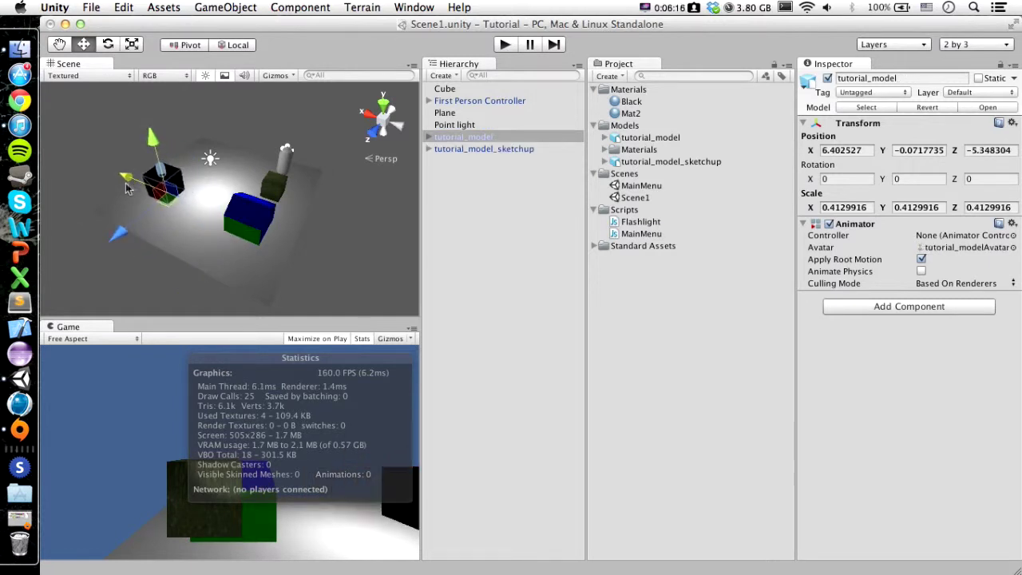
click(248, 214)
drag(177, 212, 147, 201)
Examine the house from all sides in the scene and compare its surfaces with the black tutorial_model cube.
middle_drag(296, 215, 220, 209)
right_drag(283, 210, 96, 189)
scroll(344, 247, up, 5)
scroll(341, 247, up, 5)
middle_drag(338, 244, 317, 236)
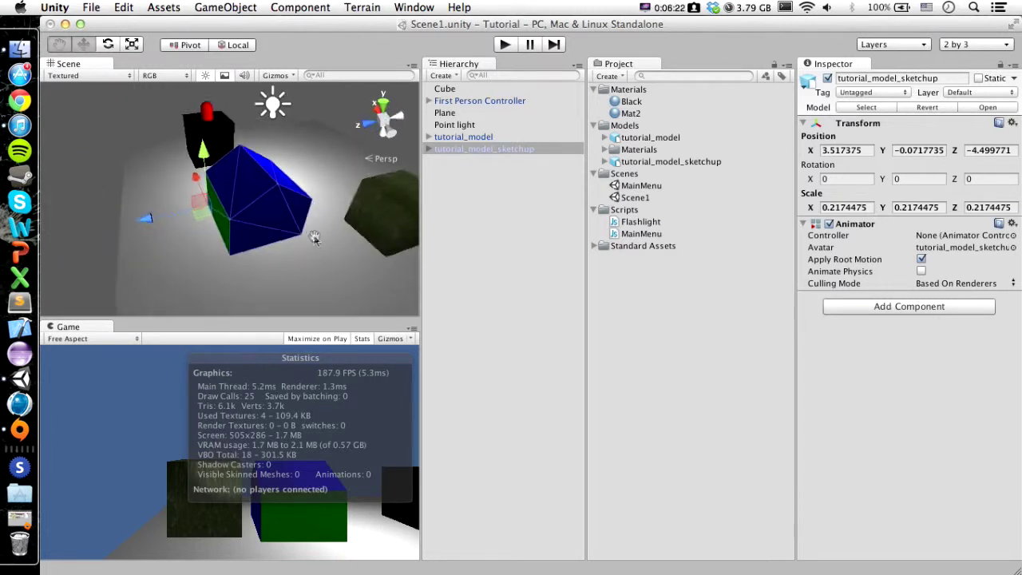
scroll(315, 237, up, 3)
right_drag(315, 237, 281, 203)
click(245, 157)
middle_drag(257, 159, 278, 237)
key(f)
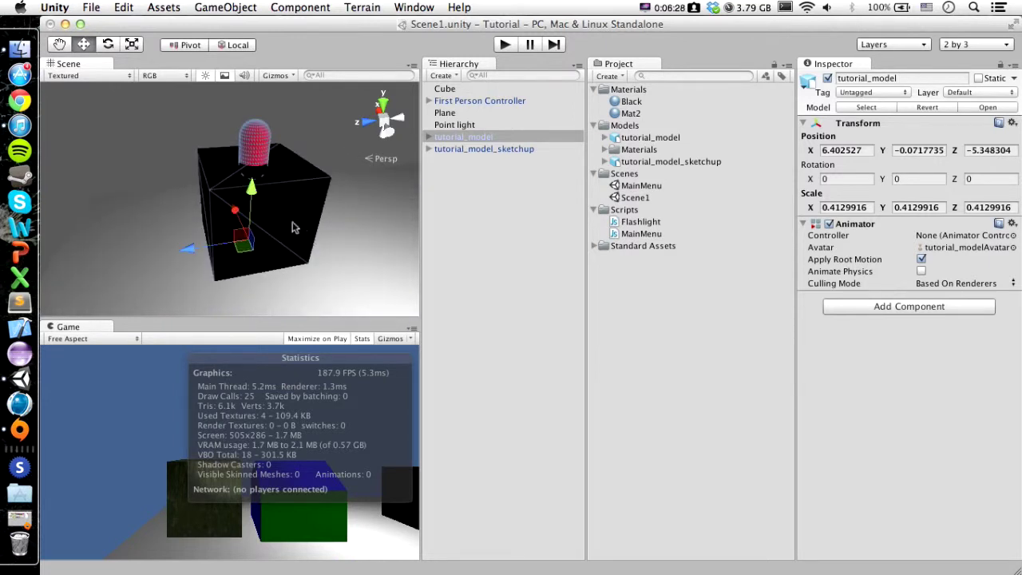
scroll(261, 243, down, 6)
middle_drag(270, 252, 234, 188)
click(266, 186)
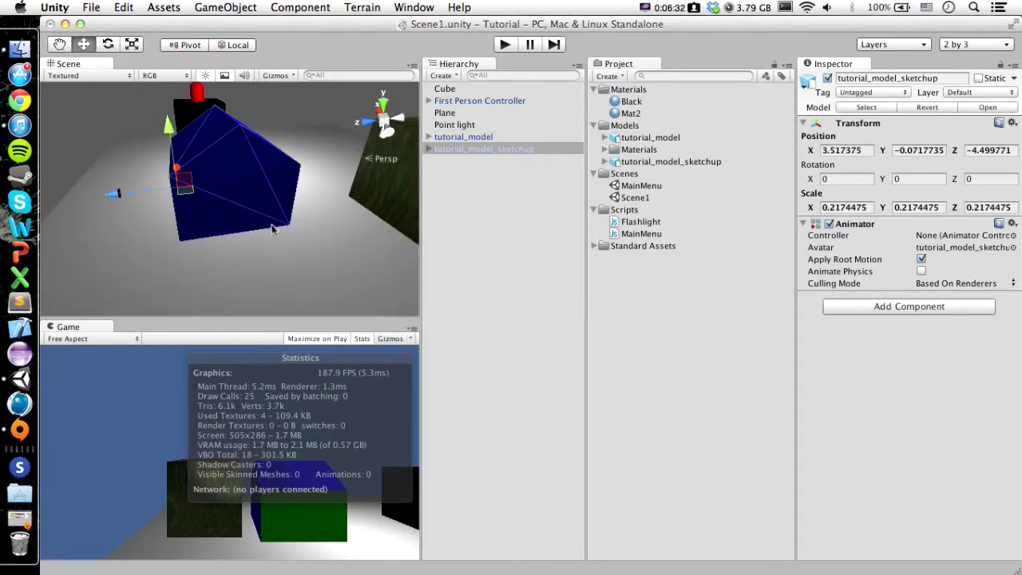
alt+drag(229, 218, 236, 252)
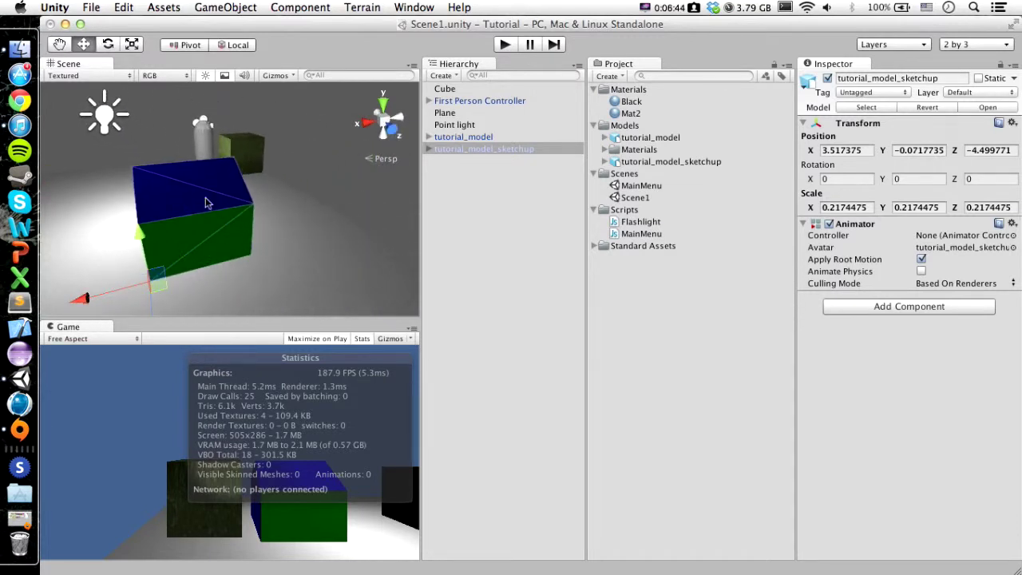
middle_drag(216, 234, 202, 230)
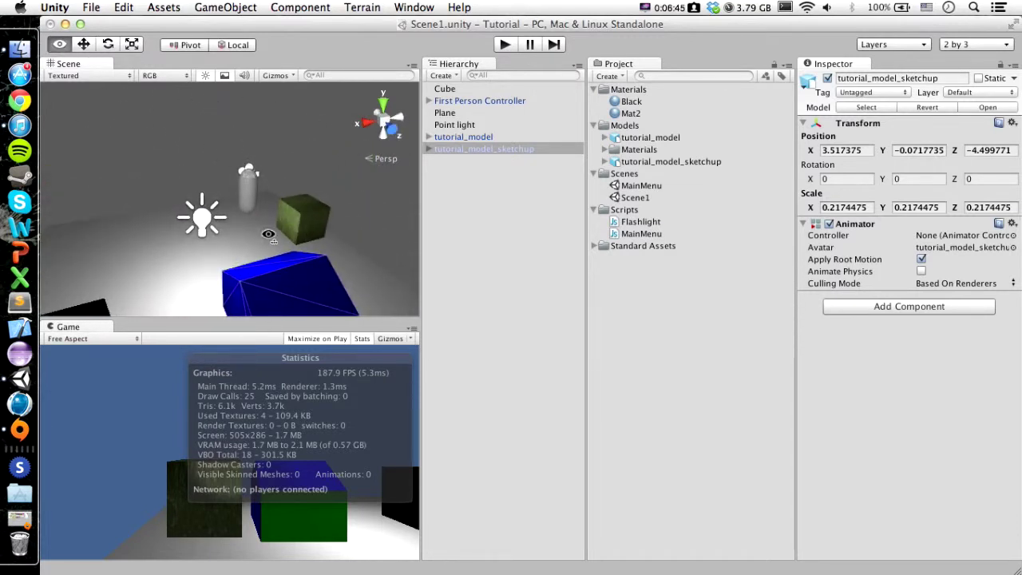
alt+drag(268, 234, 347, 128)
middle_drag(347, 127, 308, 137)
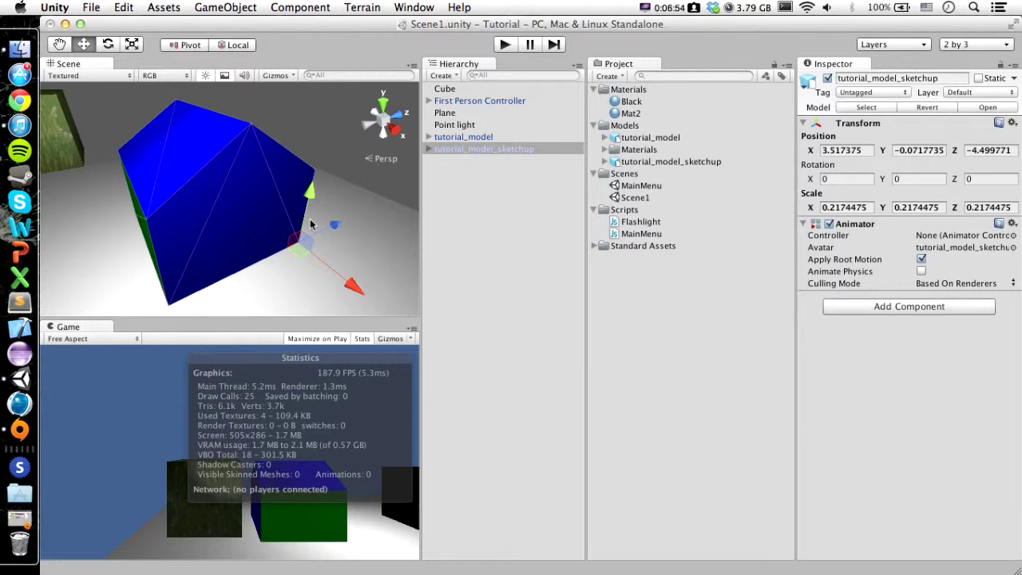
Enlarge the house uniformly to a scale of about 0.257 and move it to X about 4.31, Z about -3.95.
scroll(311, 224, down, 6)
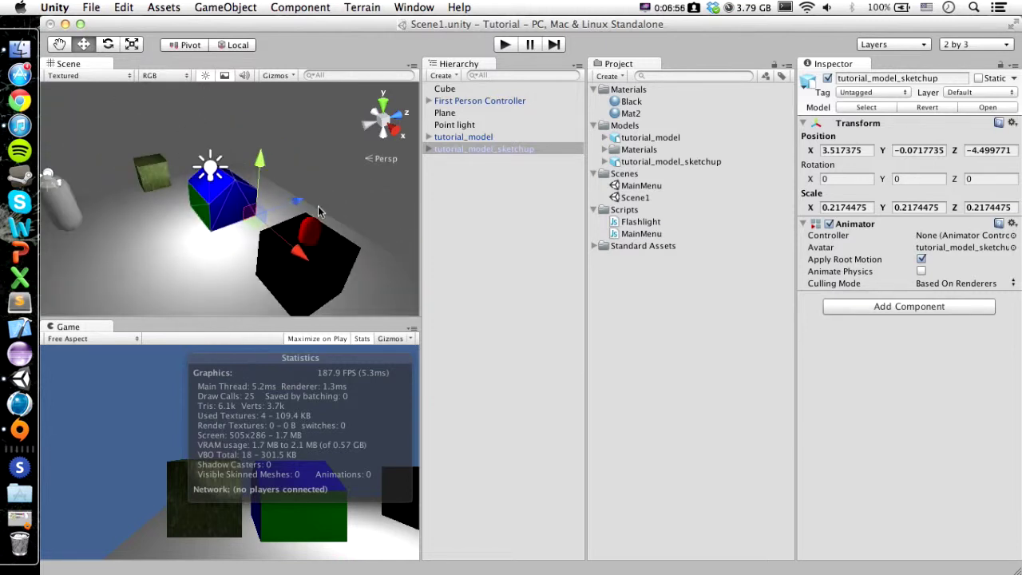
click(132, 44)
drag(253, 216, 259, 205)
click(83, 45)
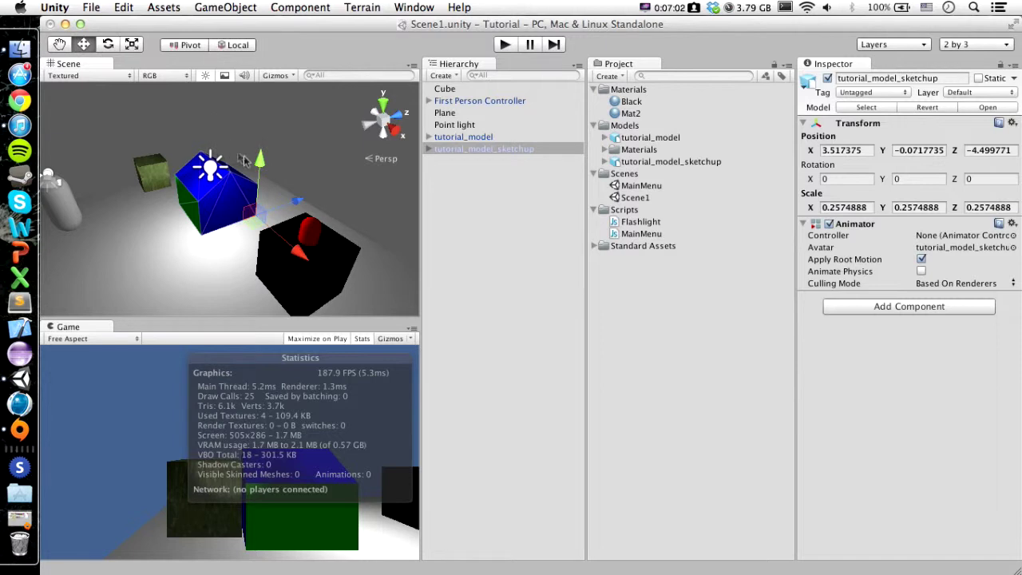
drag(293, 201, 313, 205)
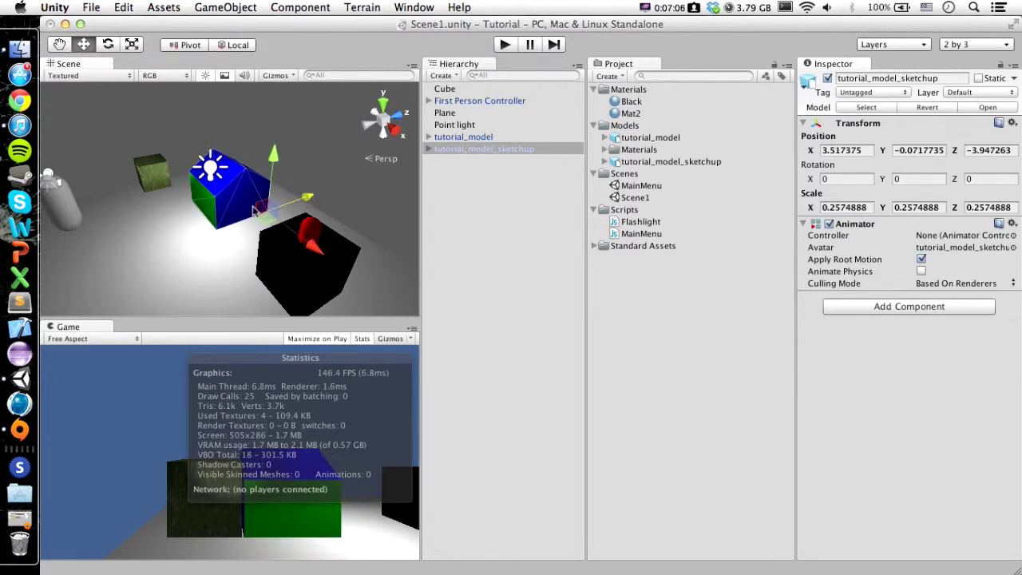
alt+drag(174, 199, 261, 226)
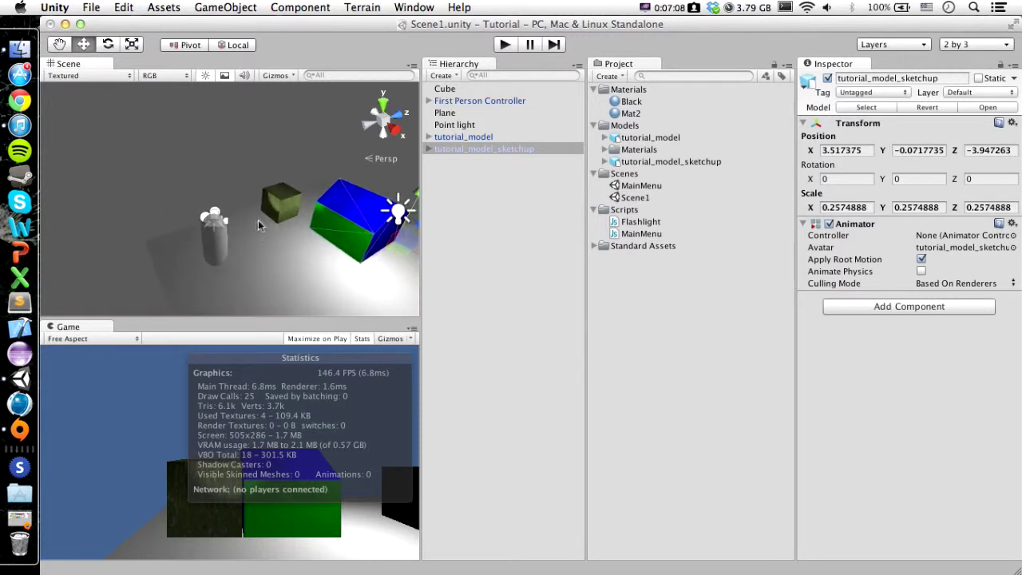
alt+drag(371, 238, 325, 238)
drag(370, 263, 387, 279)
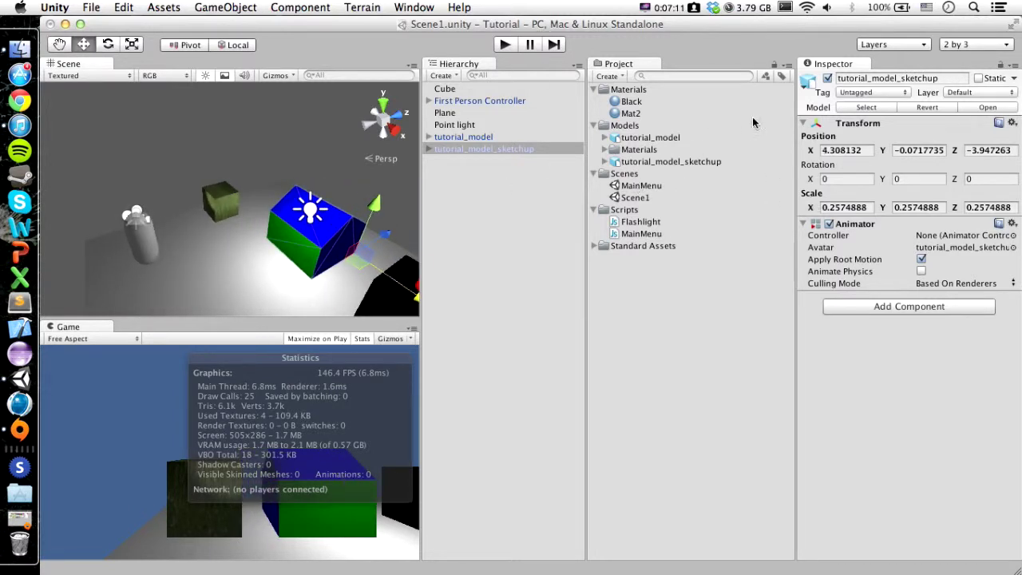
Enable Generate Colliders and set Normals to Calculate in tutorial_model_sketchup's import settings, and apply the changes.
click(704, 162)
click(906, 201)
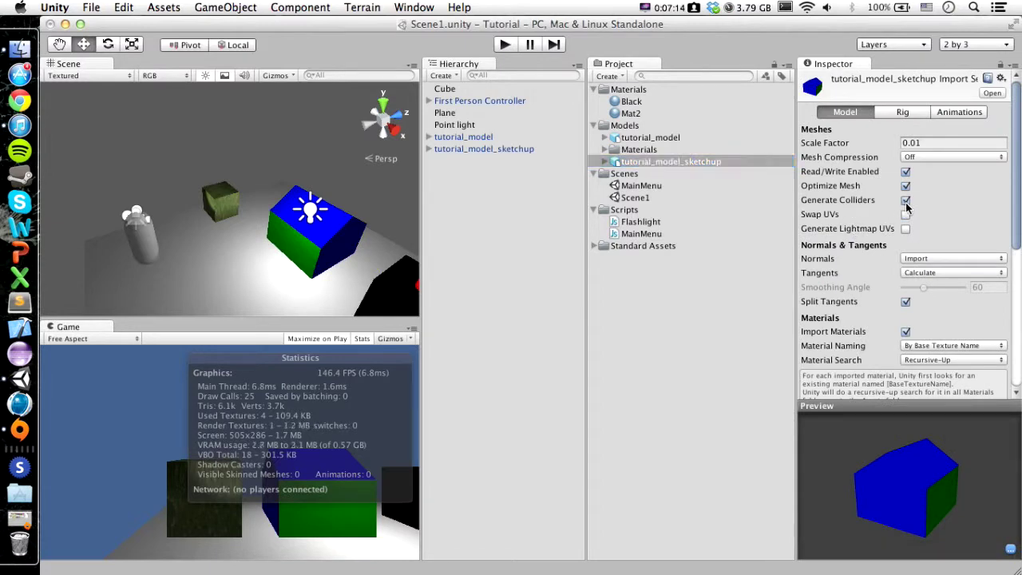
click(930, 260)
click(934, 269)
scroll(878, 160, down, 5)
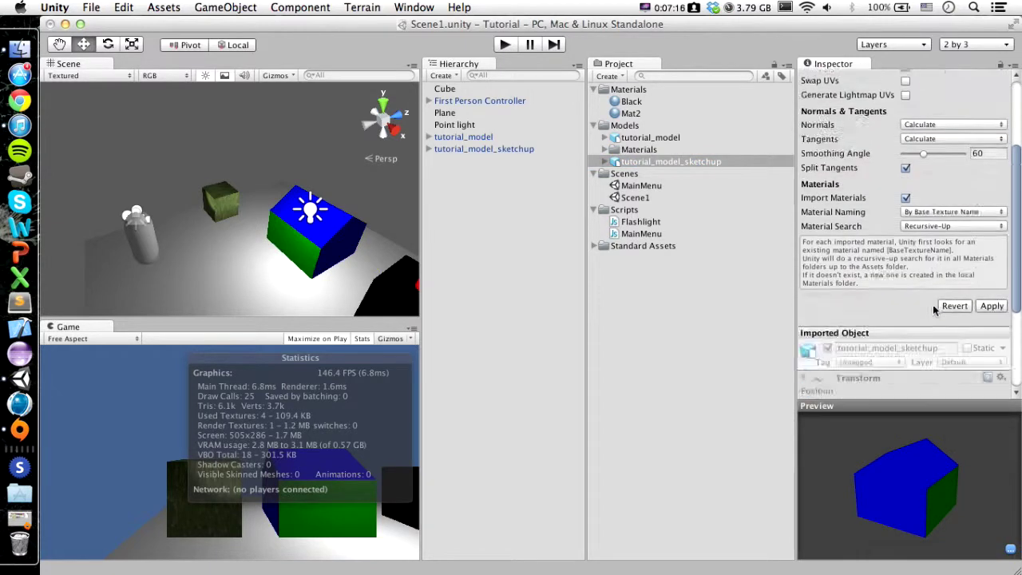
scroll(918, 160, up, 3)
scroll(938, 199, down, 3)
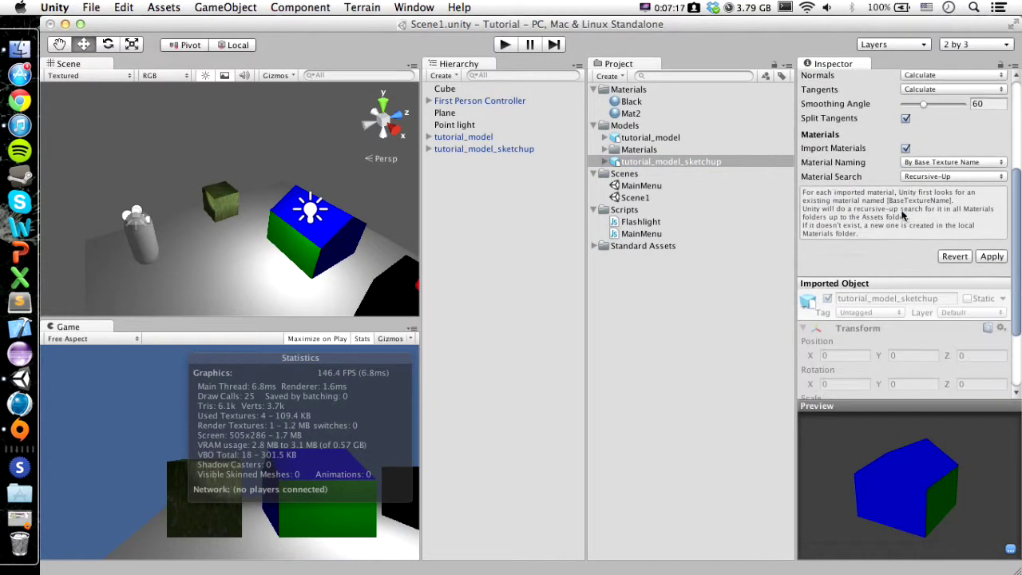
click(991, 257)
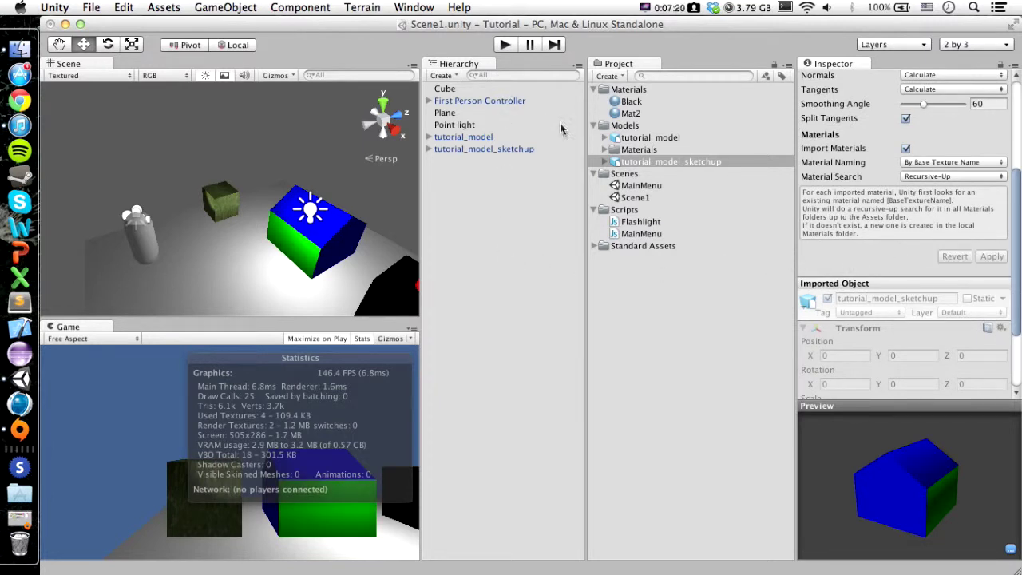
Switch the house model's Normals to Import, apply the setting and check the shading in the preview.
scroll(926, 122, up, 2)
scroll(925, 122, up, 1)
click(926, 116)
click(926, 103)
click(991, 296)
mouse_move(946, 479)
mouse_down()
mouse_move(926, 505)
mouse_move(928, 486)
mouse_up()
Set the house model's Normals to Calculate, apply the setting and rotate the preview to compare the shading.
click(942, 115)
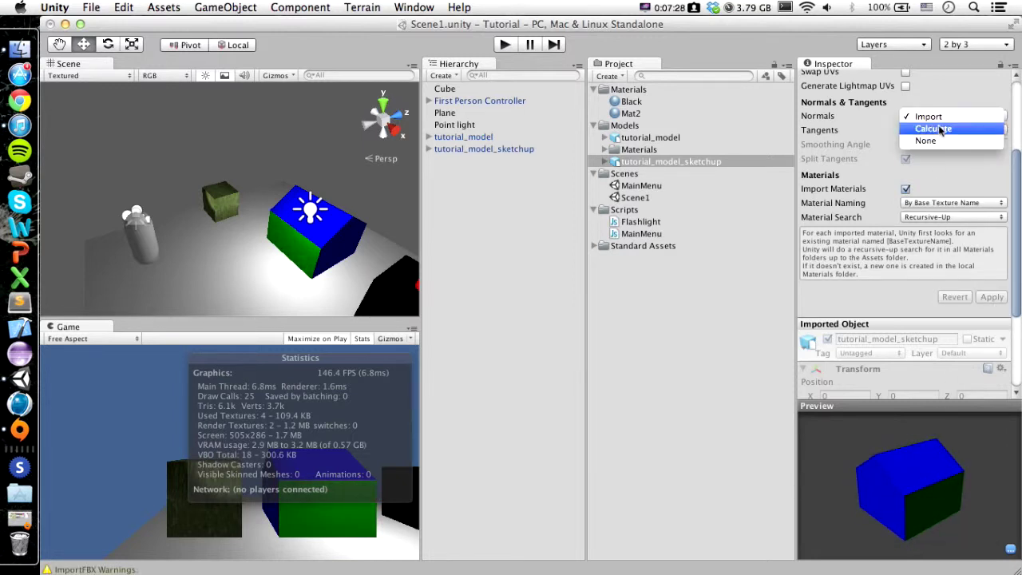
click(936, 128)
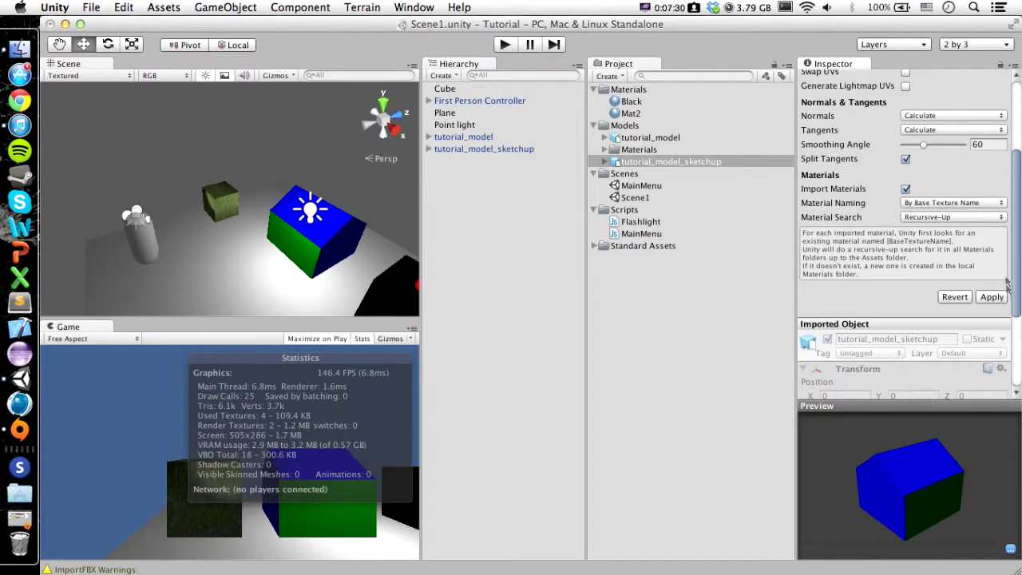
click(990, 297)
drag(942, 447, 893, 481)
Run the scene in play mode and walk up to and around the house to test its collider and appearance.
click(505, 45)
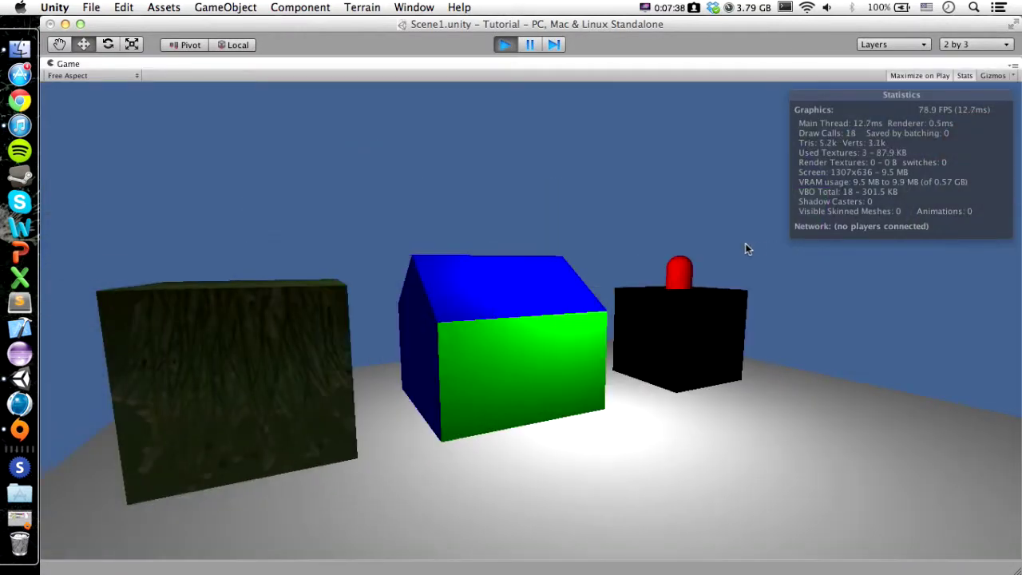
key(w)
key(w)
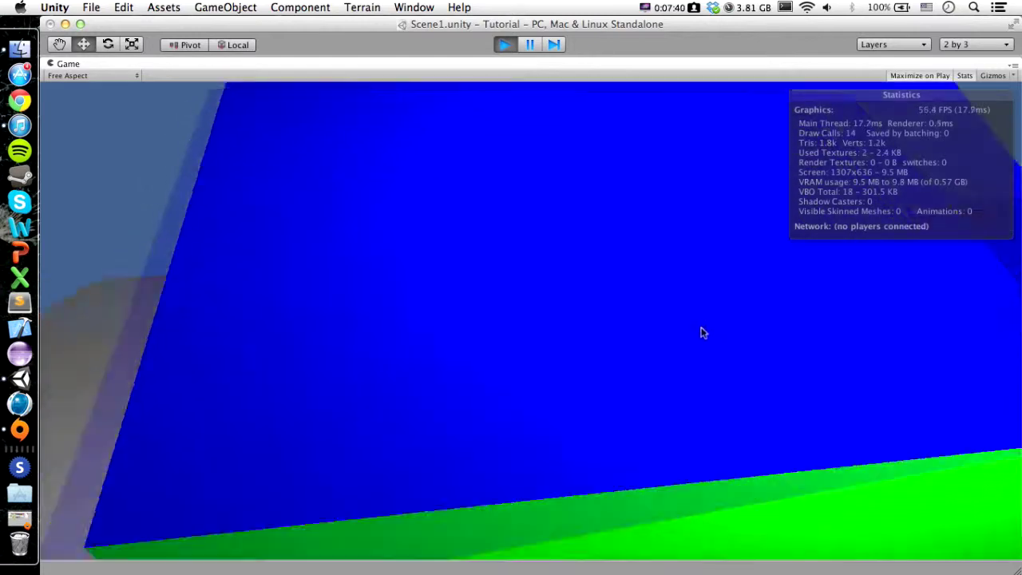
key(w)
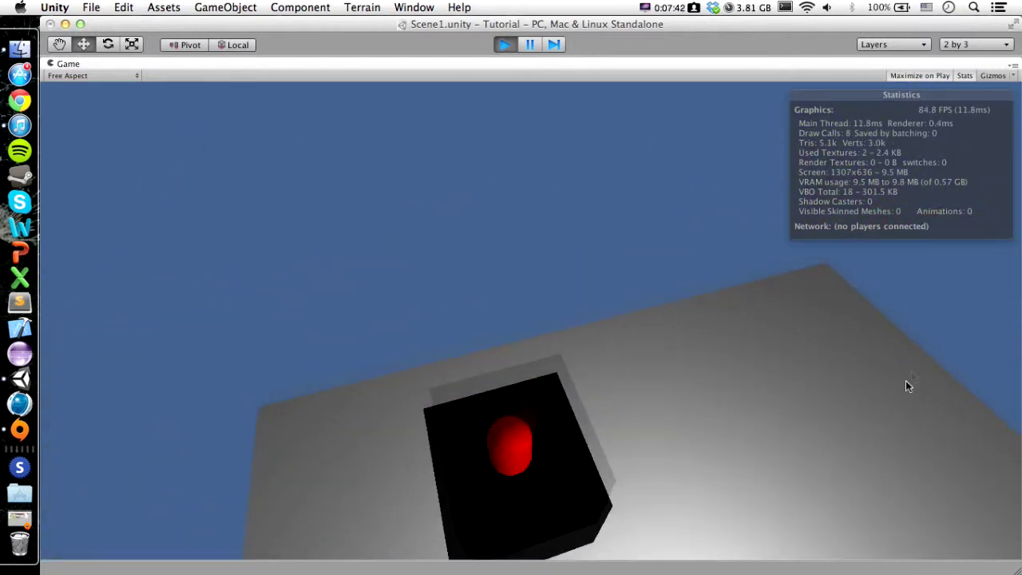
key(w)
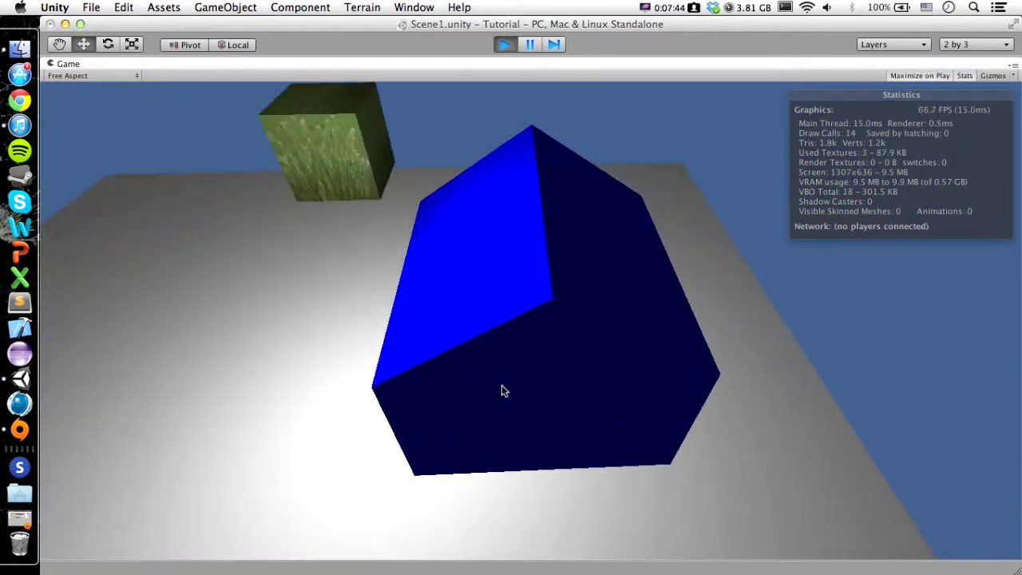
Keep walking against and past the house walls to check collision and shading from other sides, and exit play mode.
key(w)
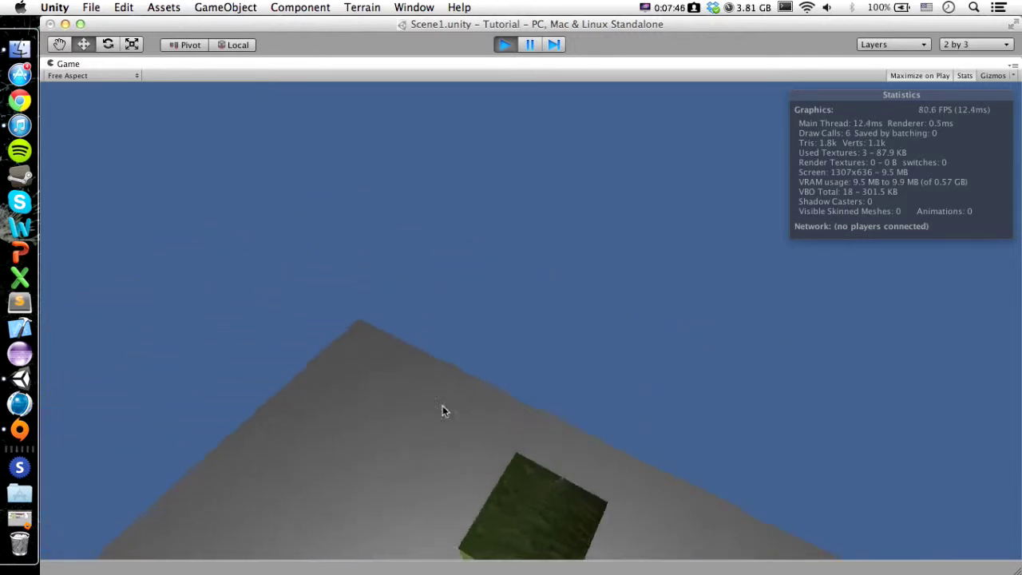
key(w)
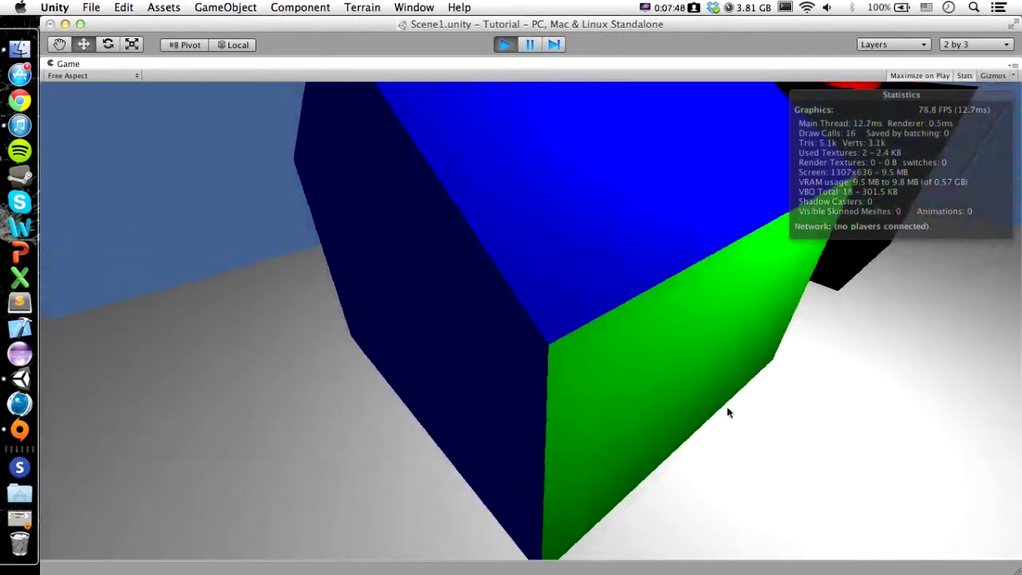
key(s)
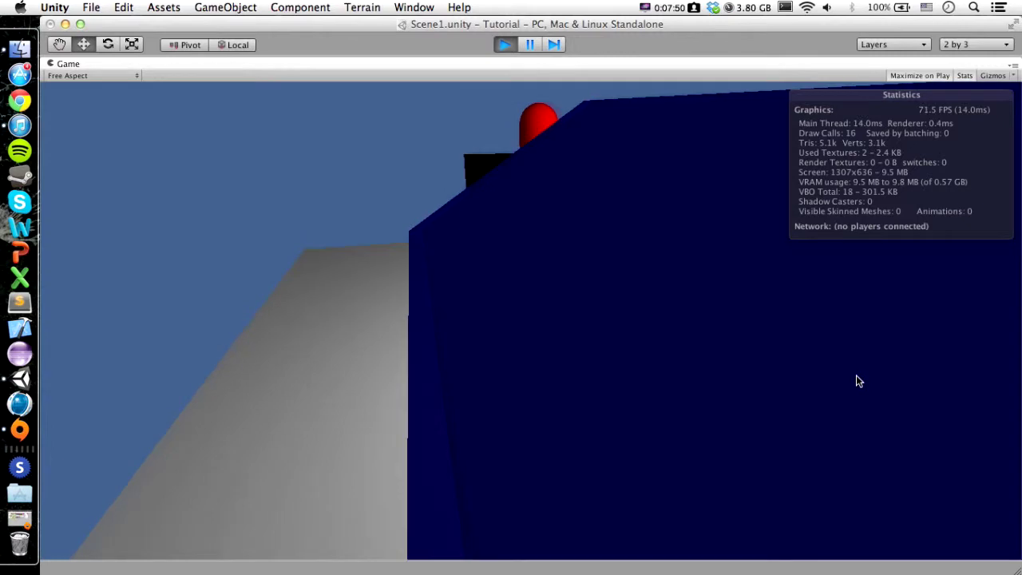
key(w)
key(s)
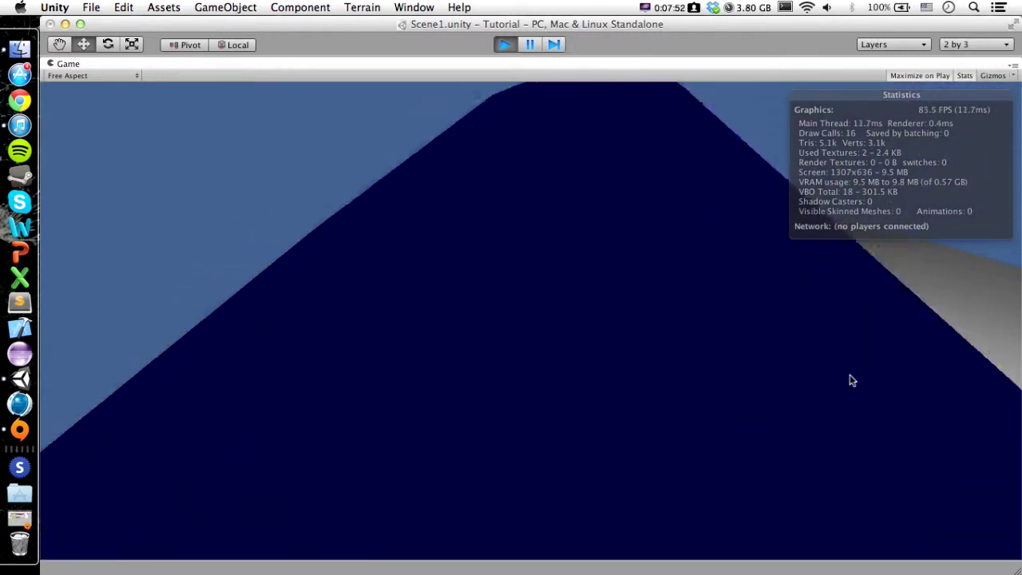
key(super+p)
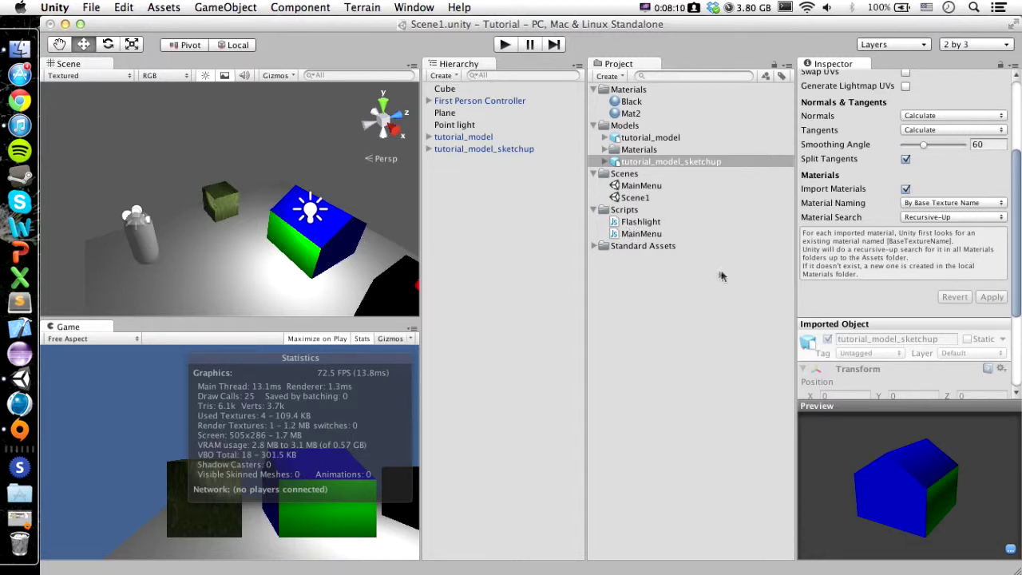
Examine the FrontColor material in the Materials folder inside Models, and collapse that folder.
click(605, 150)
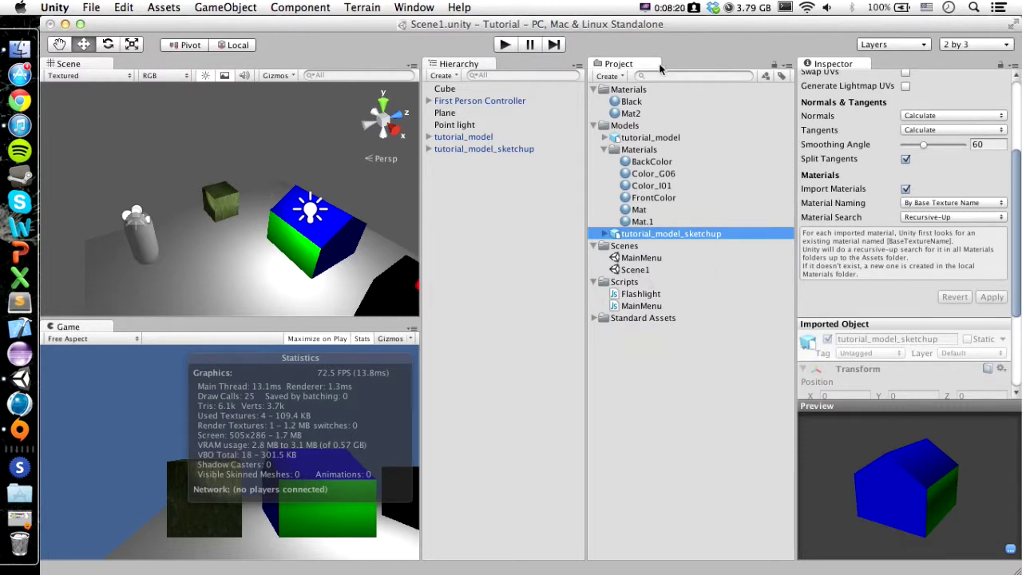
click(669, 197)
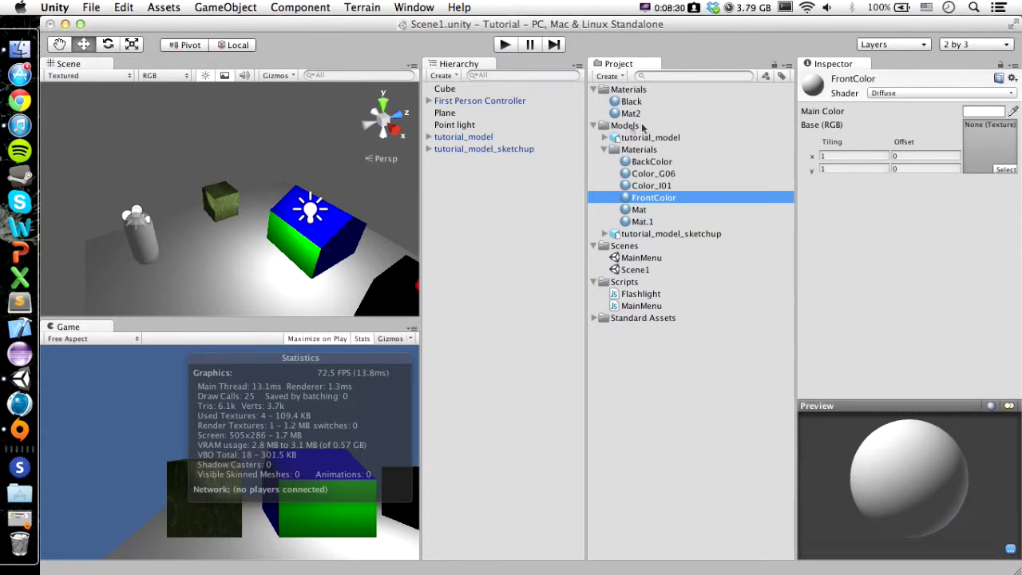
click(605, 151)
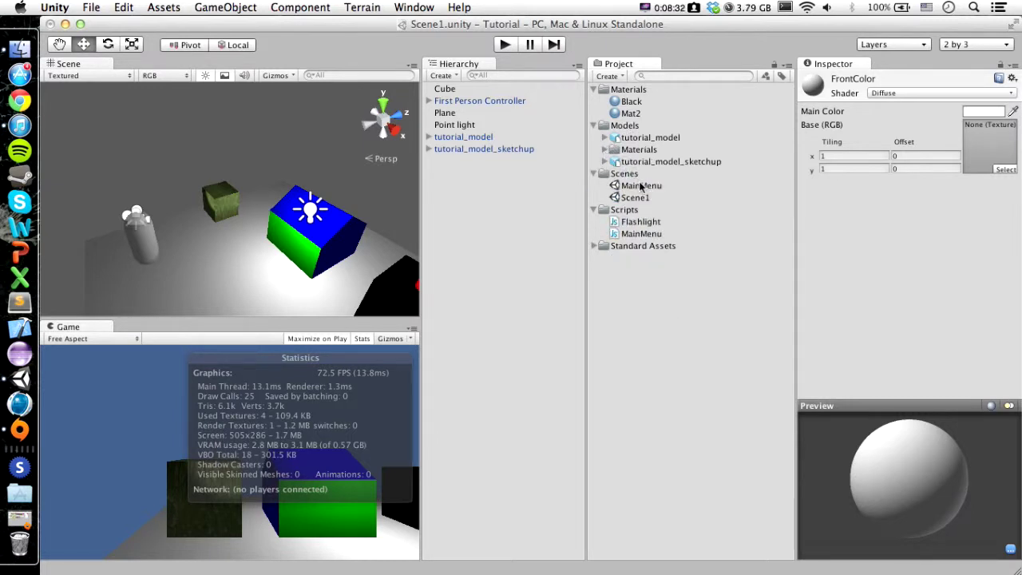
middle_drag(348, 247, 265, 247)
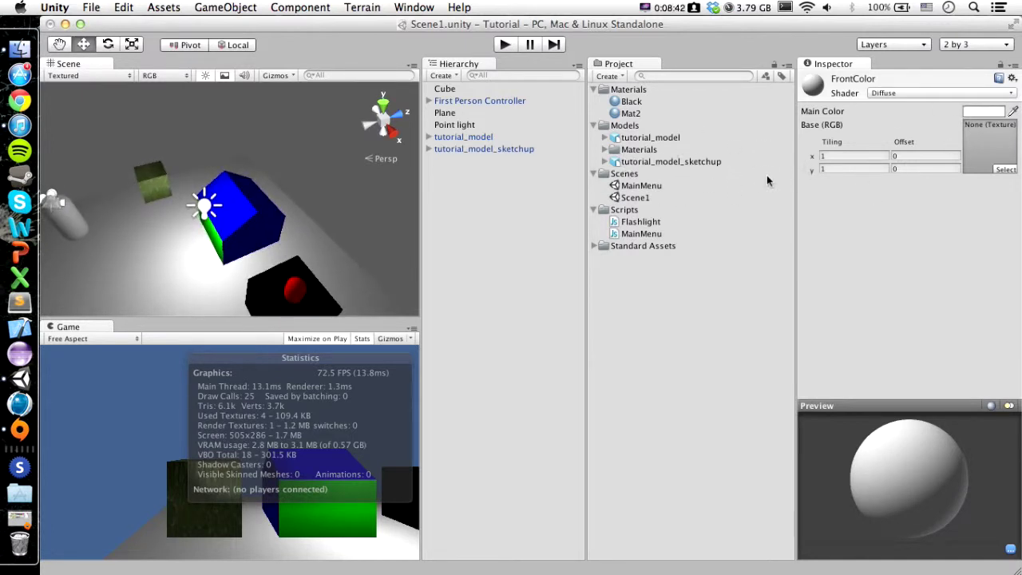
middle_drag(334, 237, 280, 263)
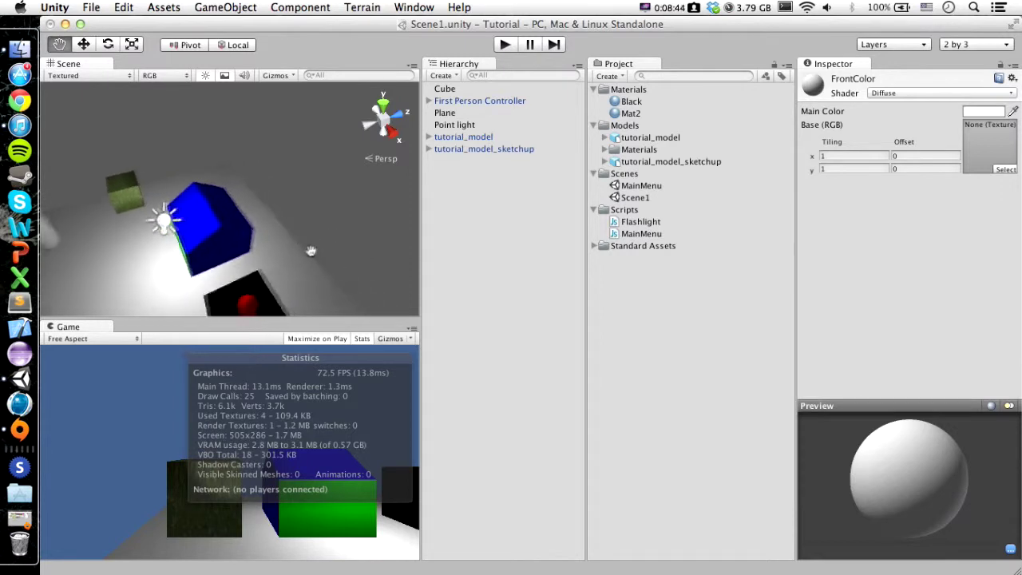
alt+drag(280, 263, 276, 228)
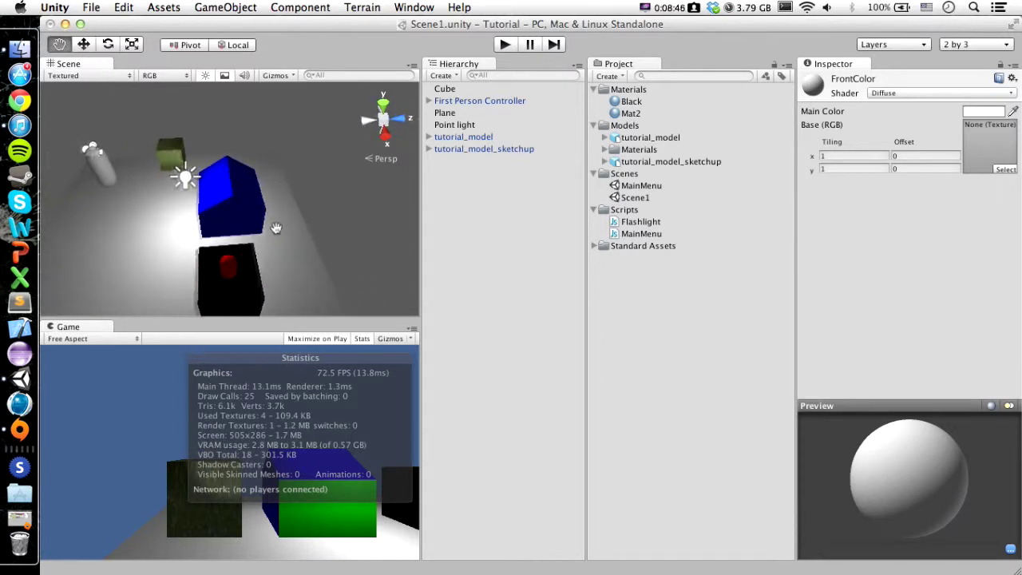